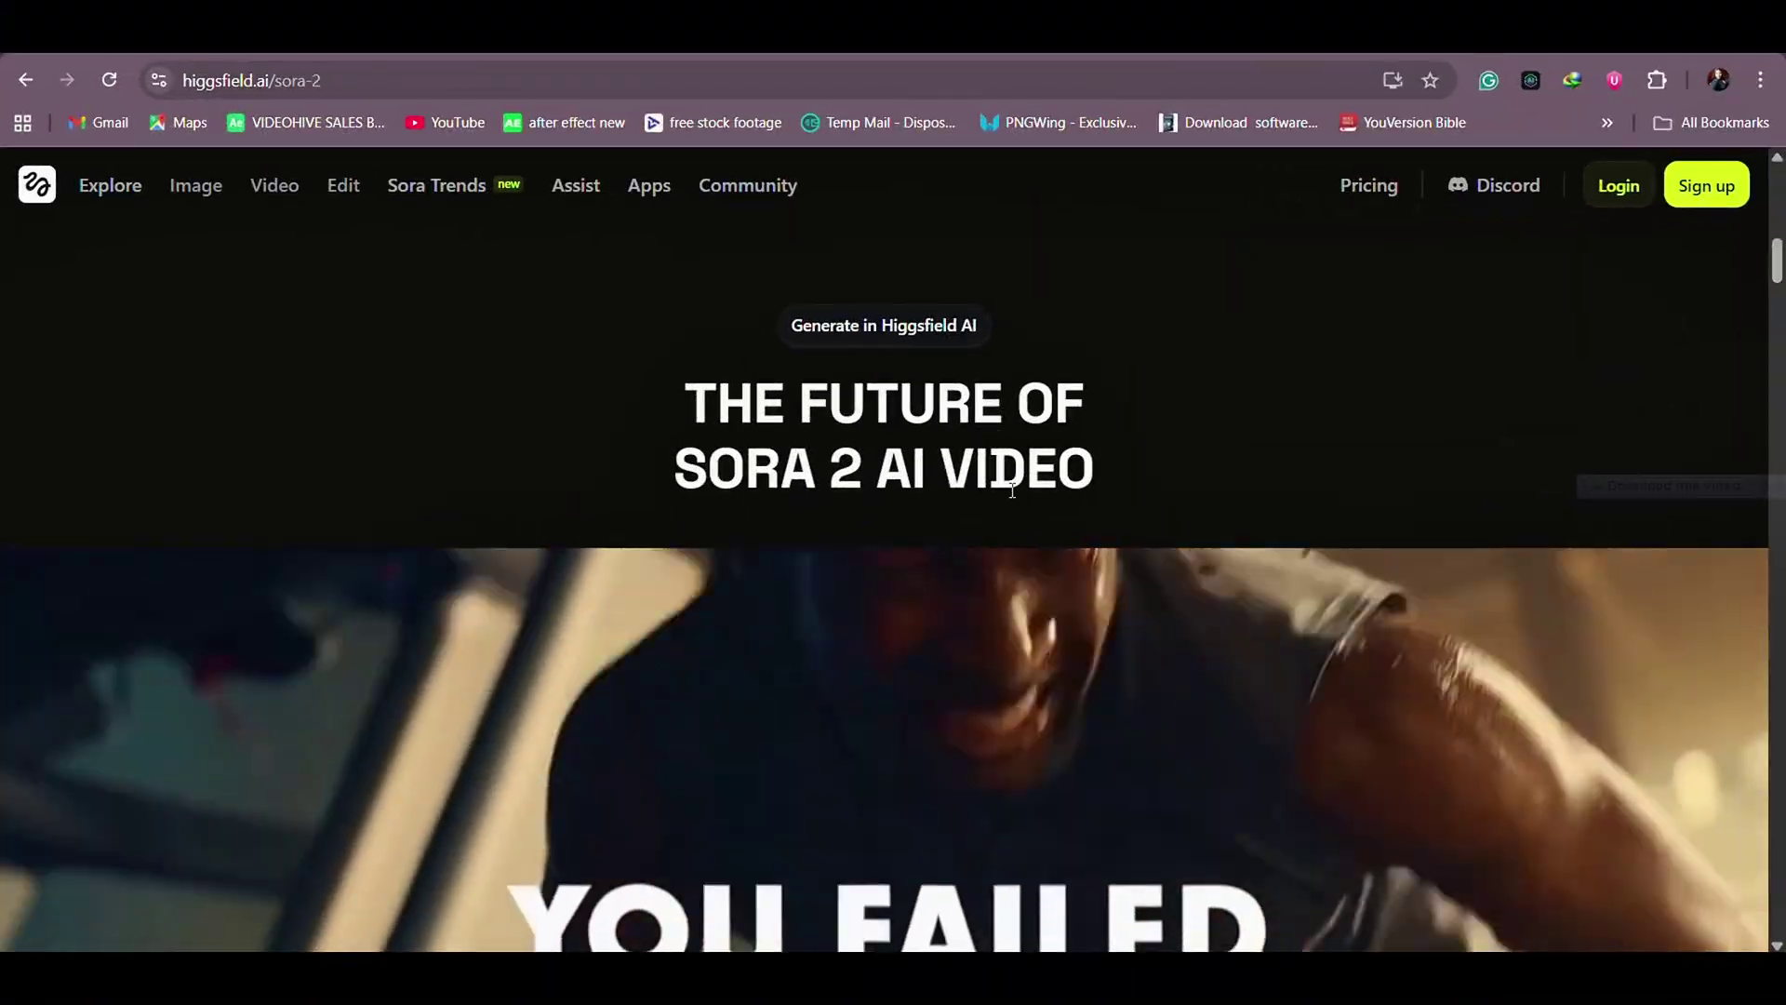
Scroll through the Sora 2 showcase videos, then go to the Sign up page.
scroll(1014, 493, "down", 2)
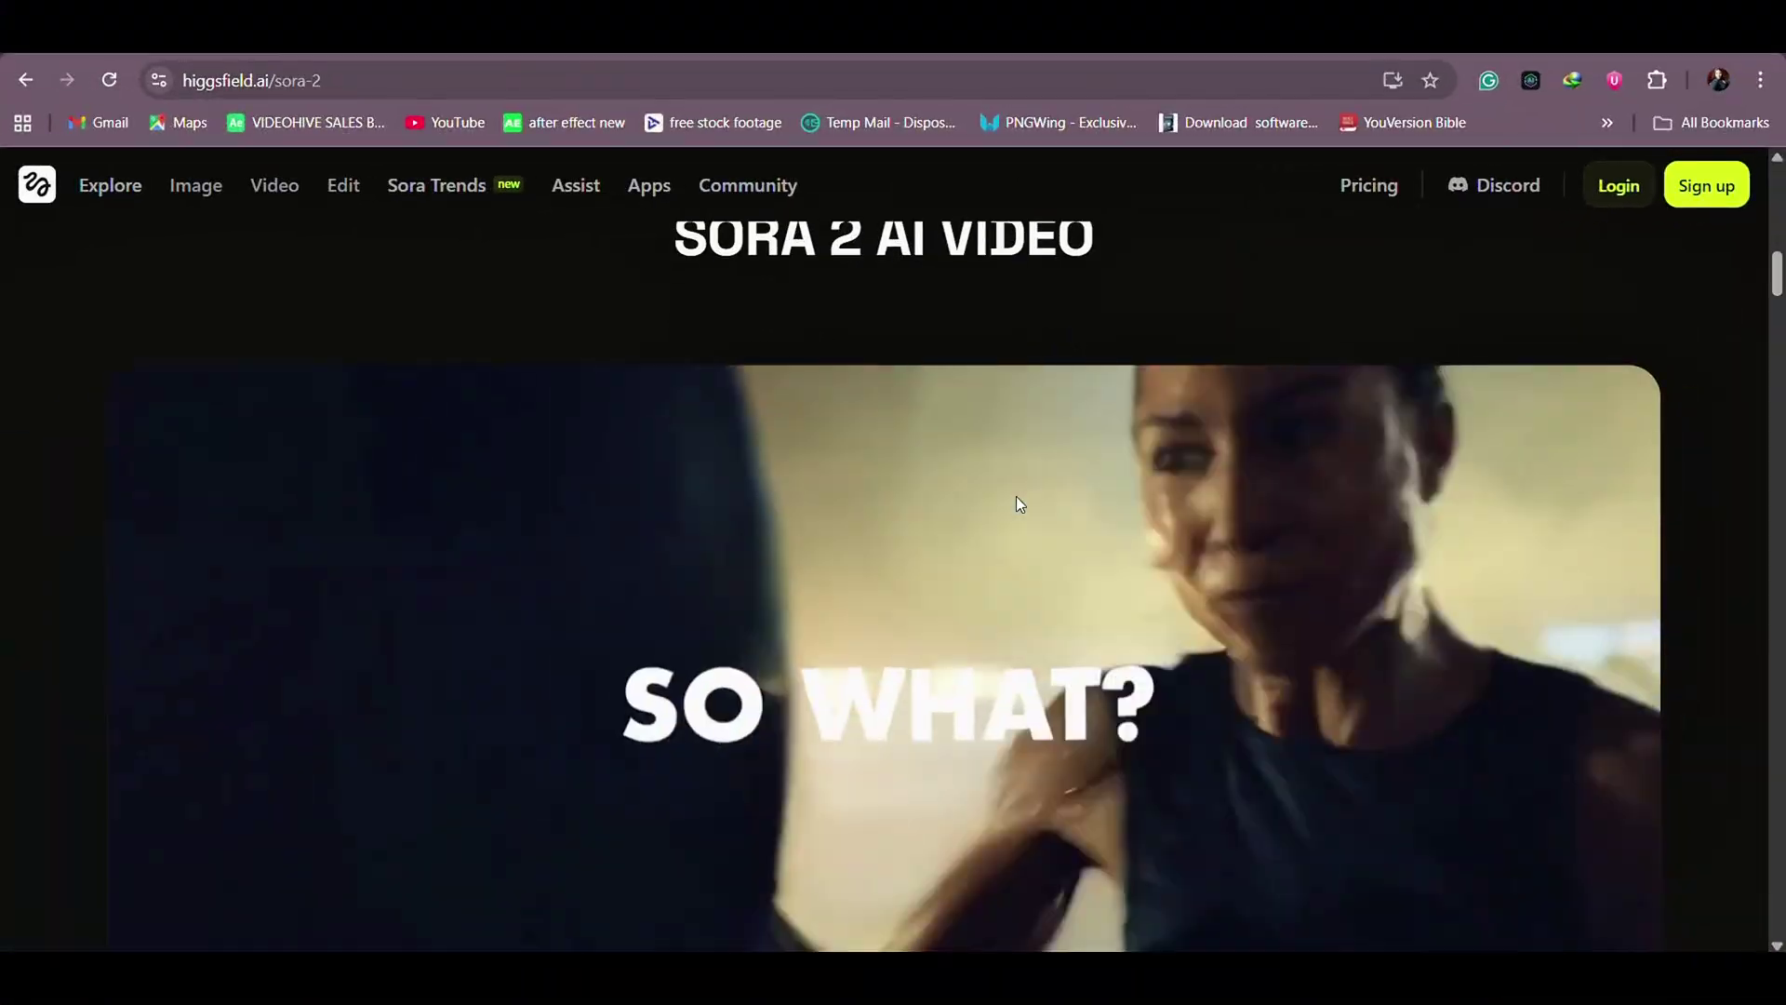
scroll(1018, 502, "down", 2)
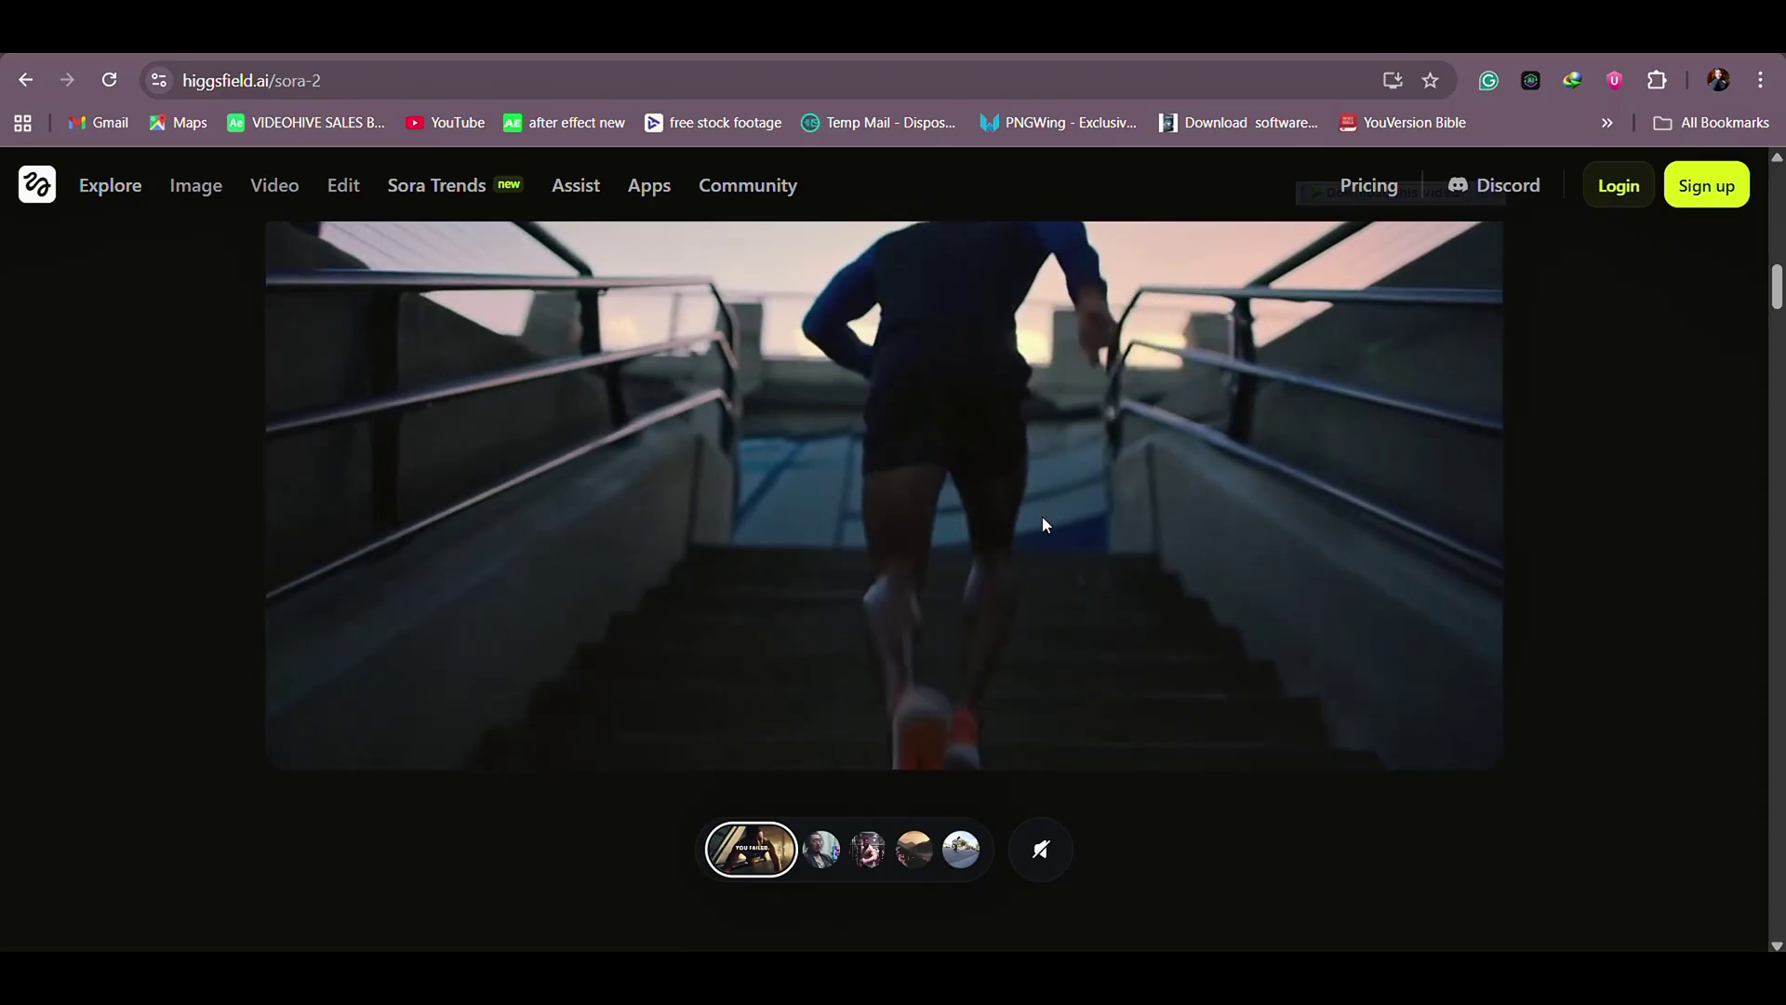
scroll(1041, 515, "down", 5)
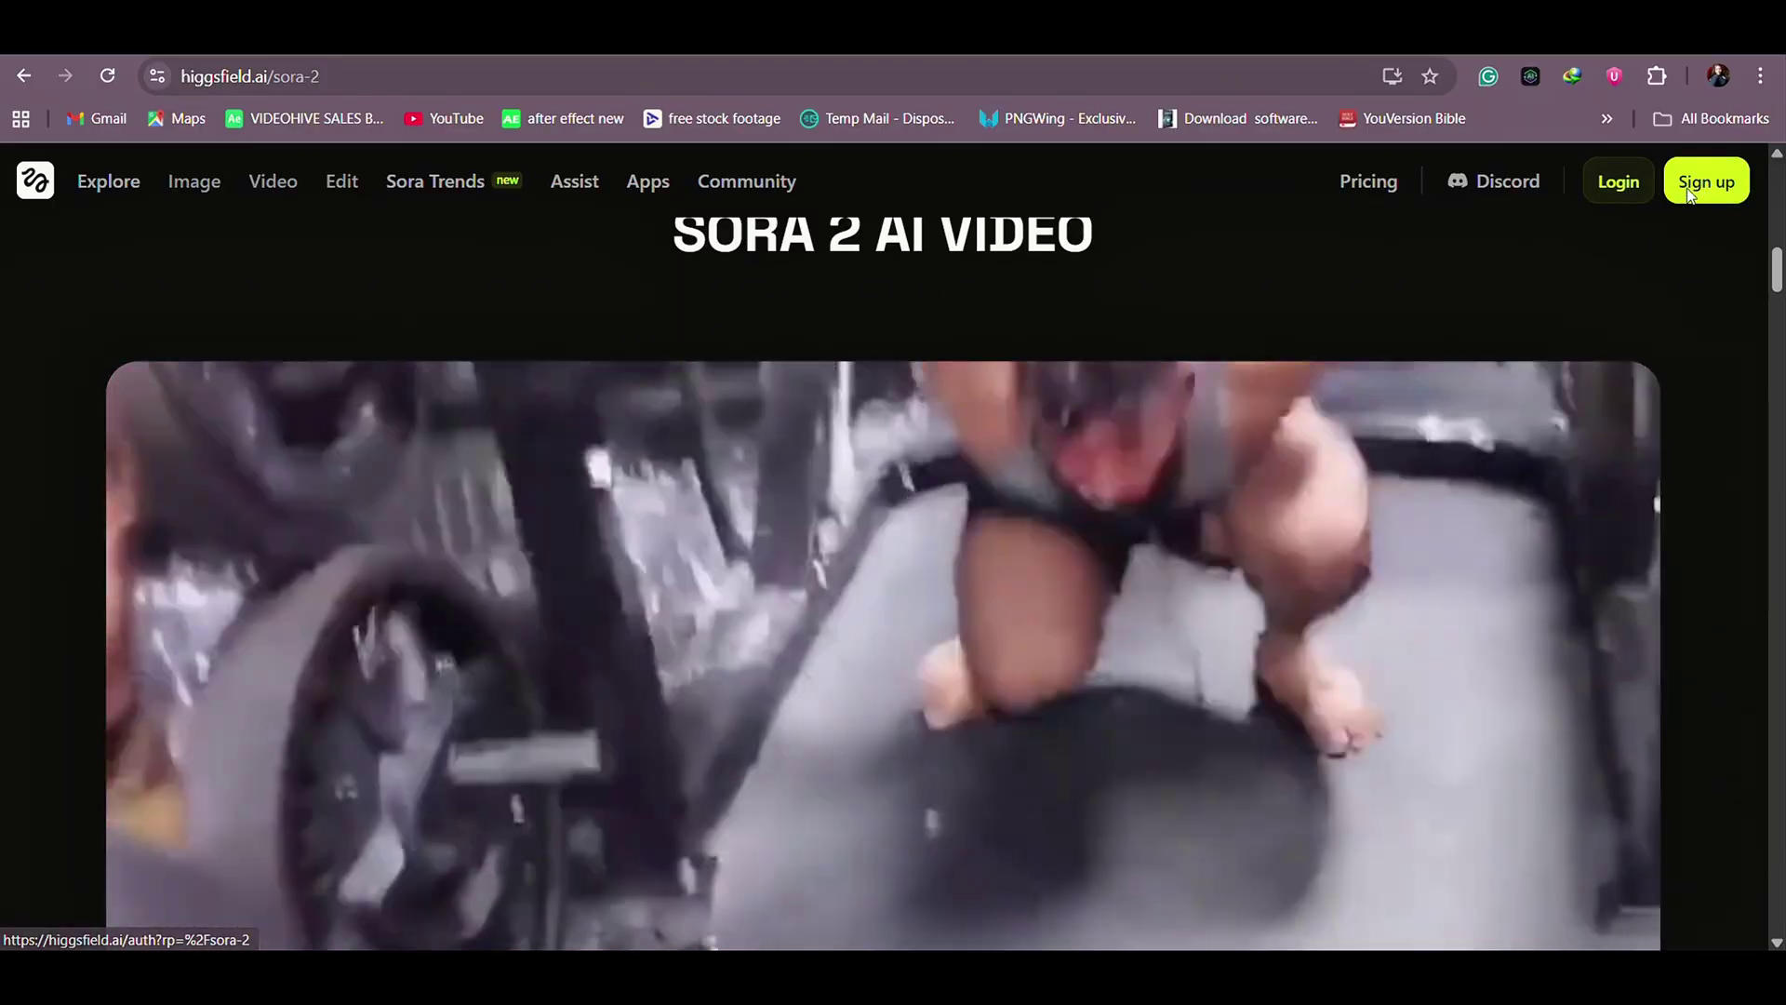
left_click(1697, 184)
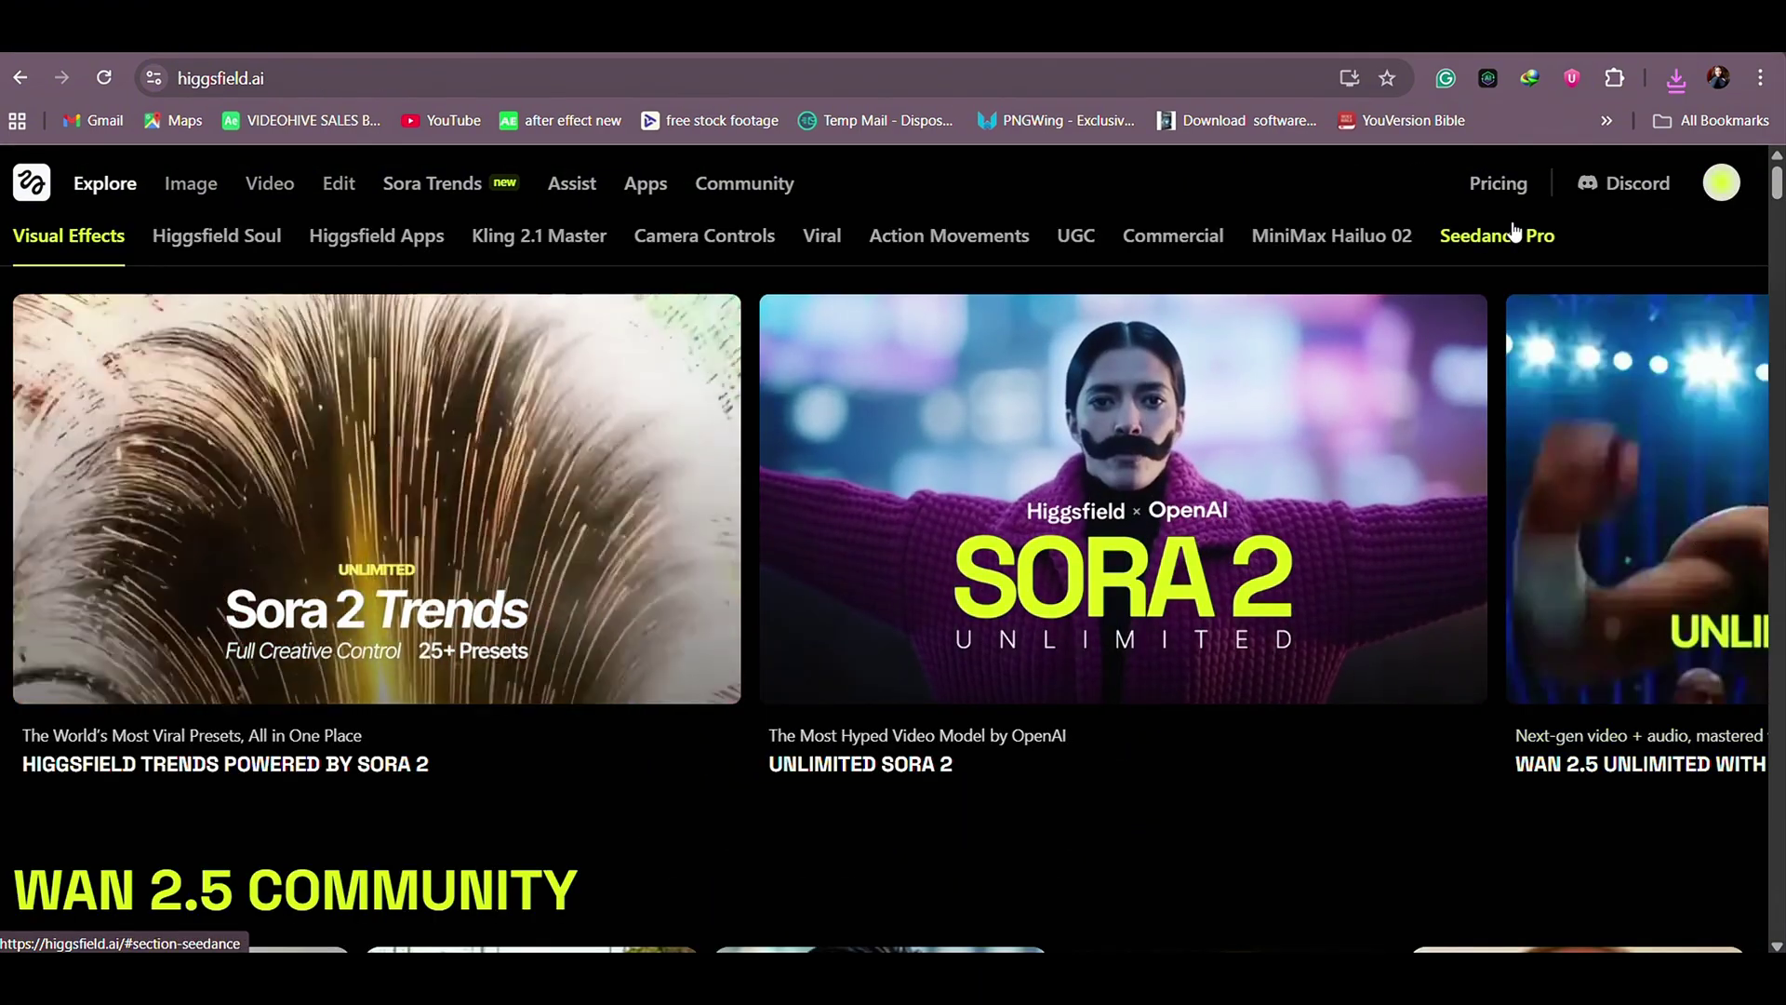
Open Video > Sora 2 and select Sora 2 Pro as the generation model.
mouse_move(265, 184)
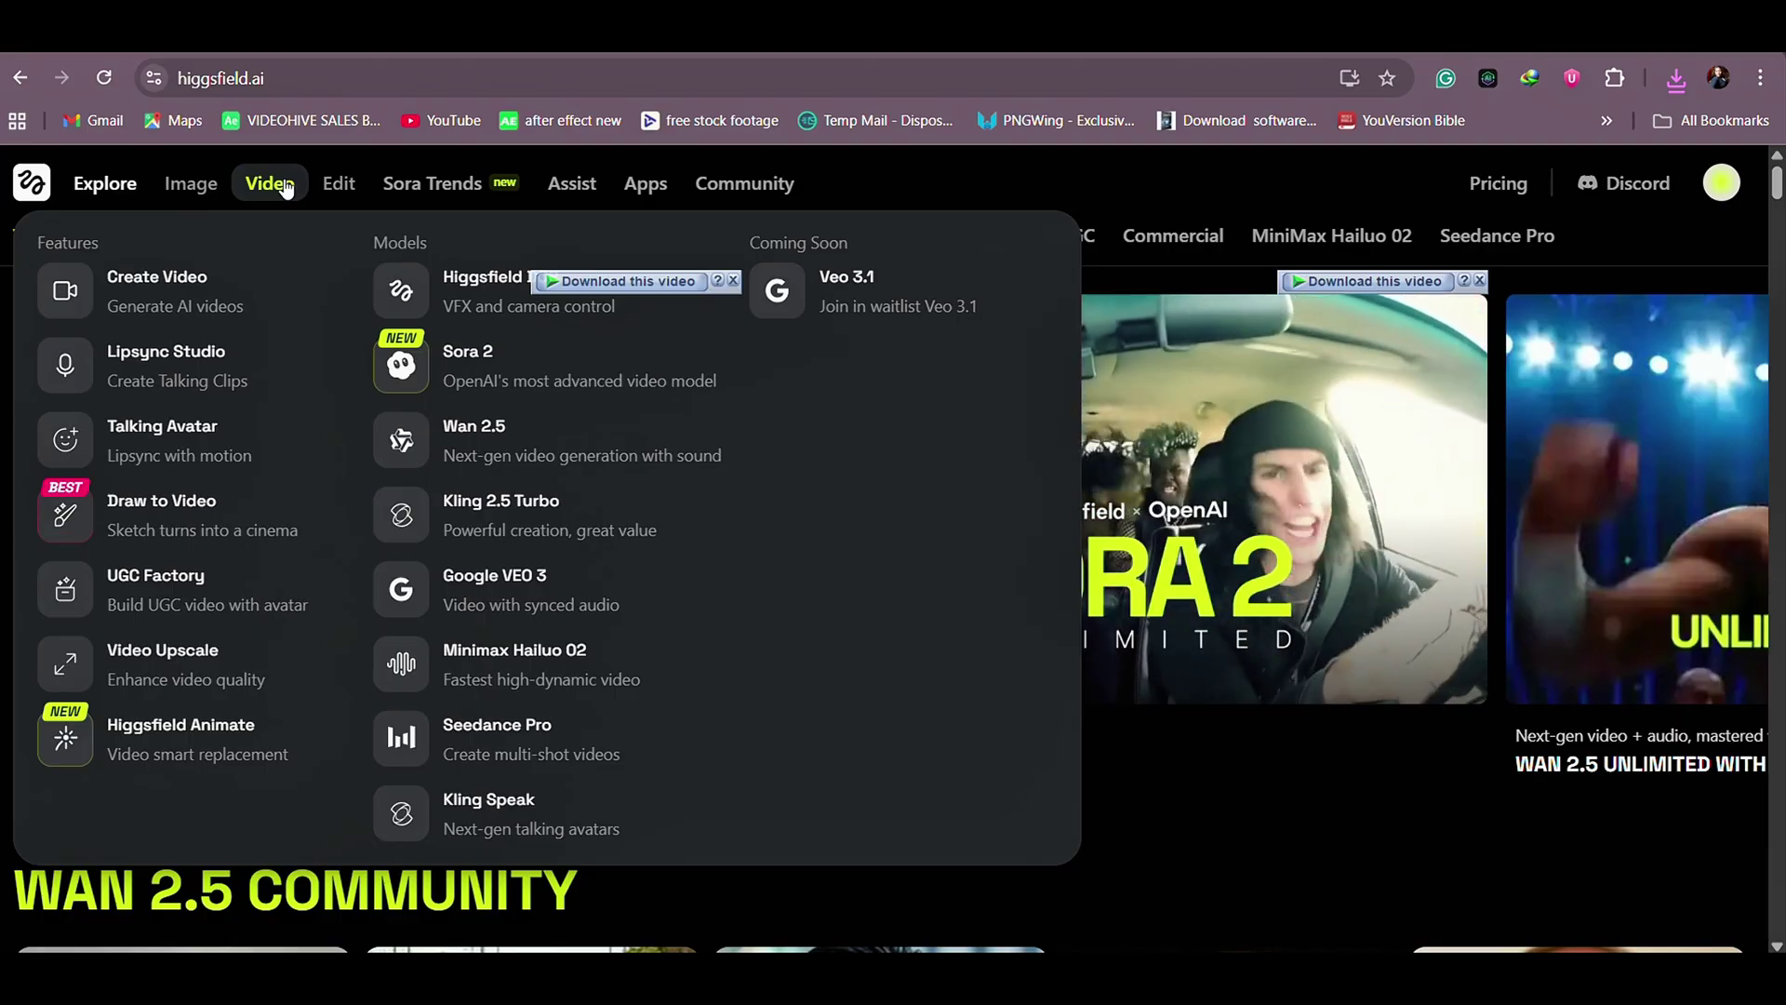
left_click(500, 371)
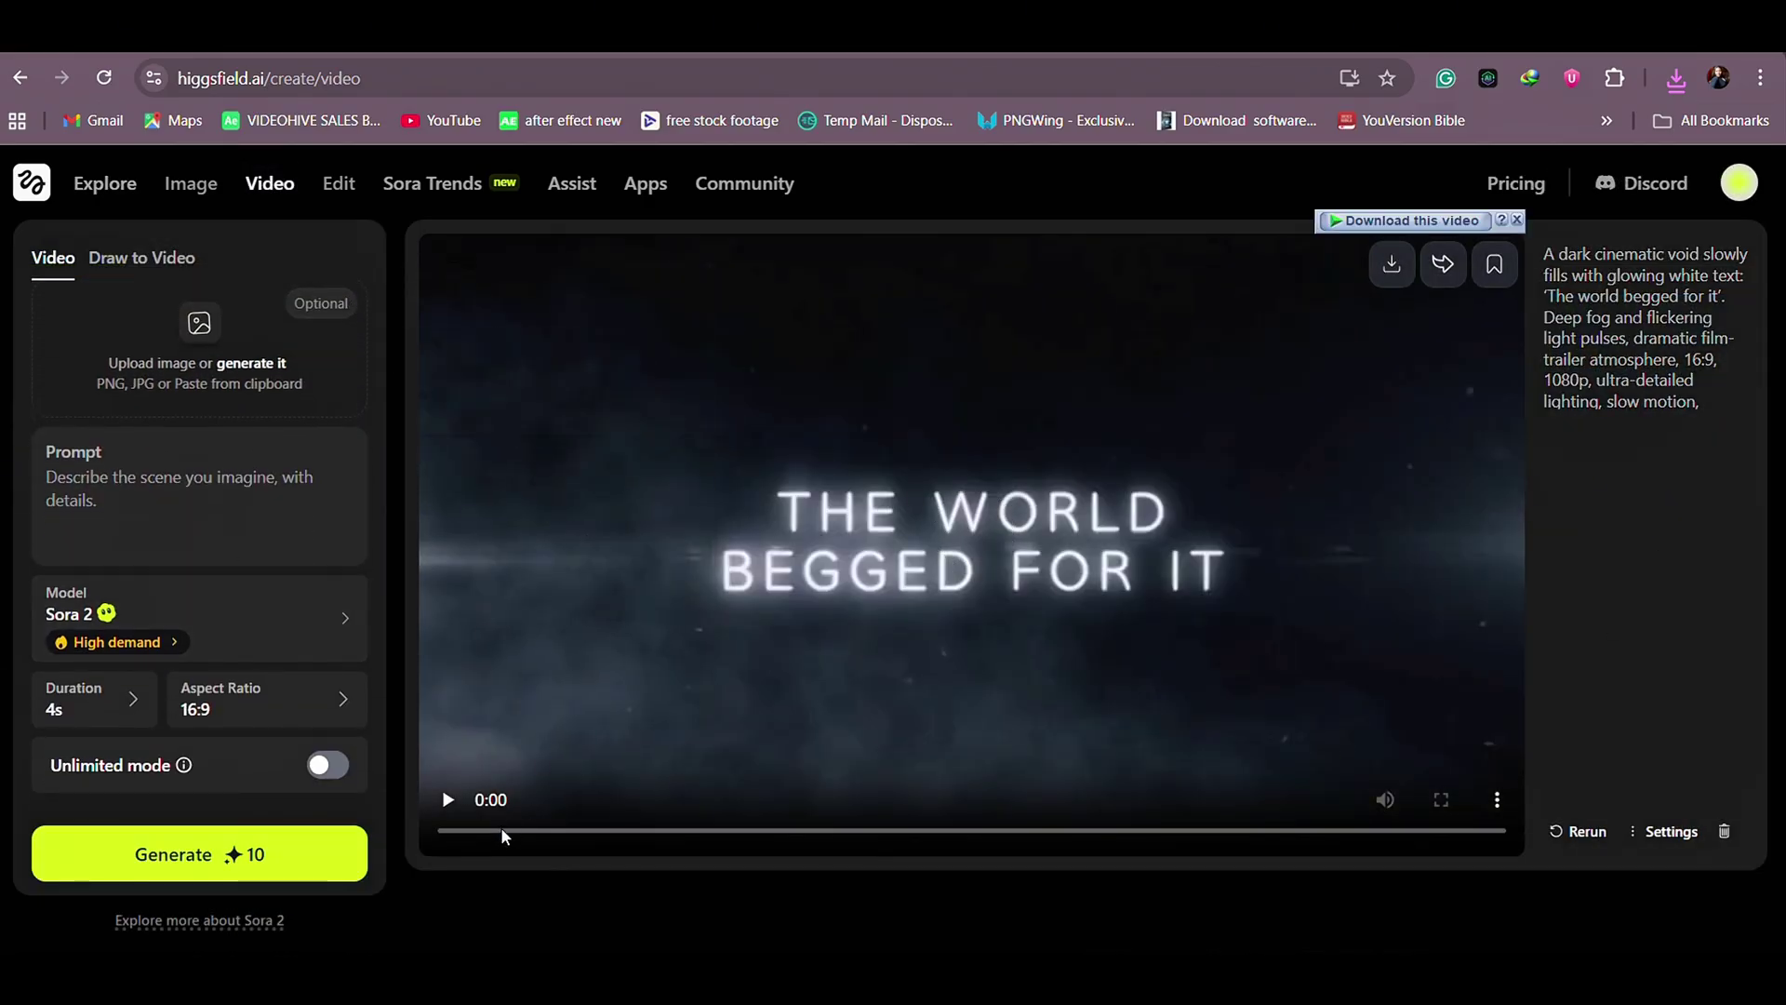
mouse_move(156, 648)
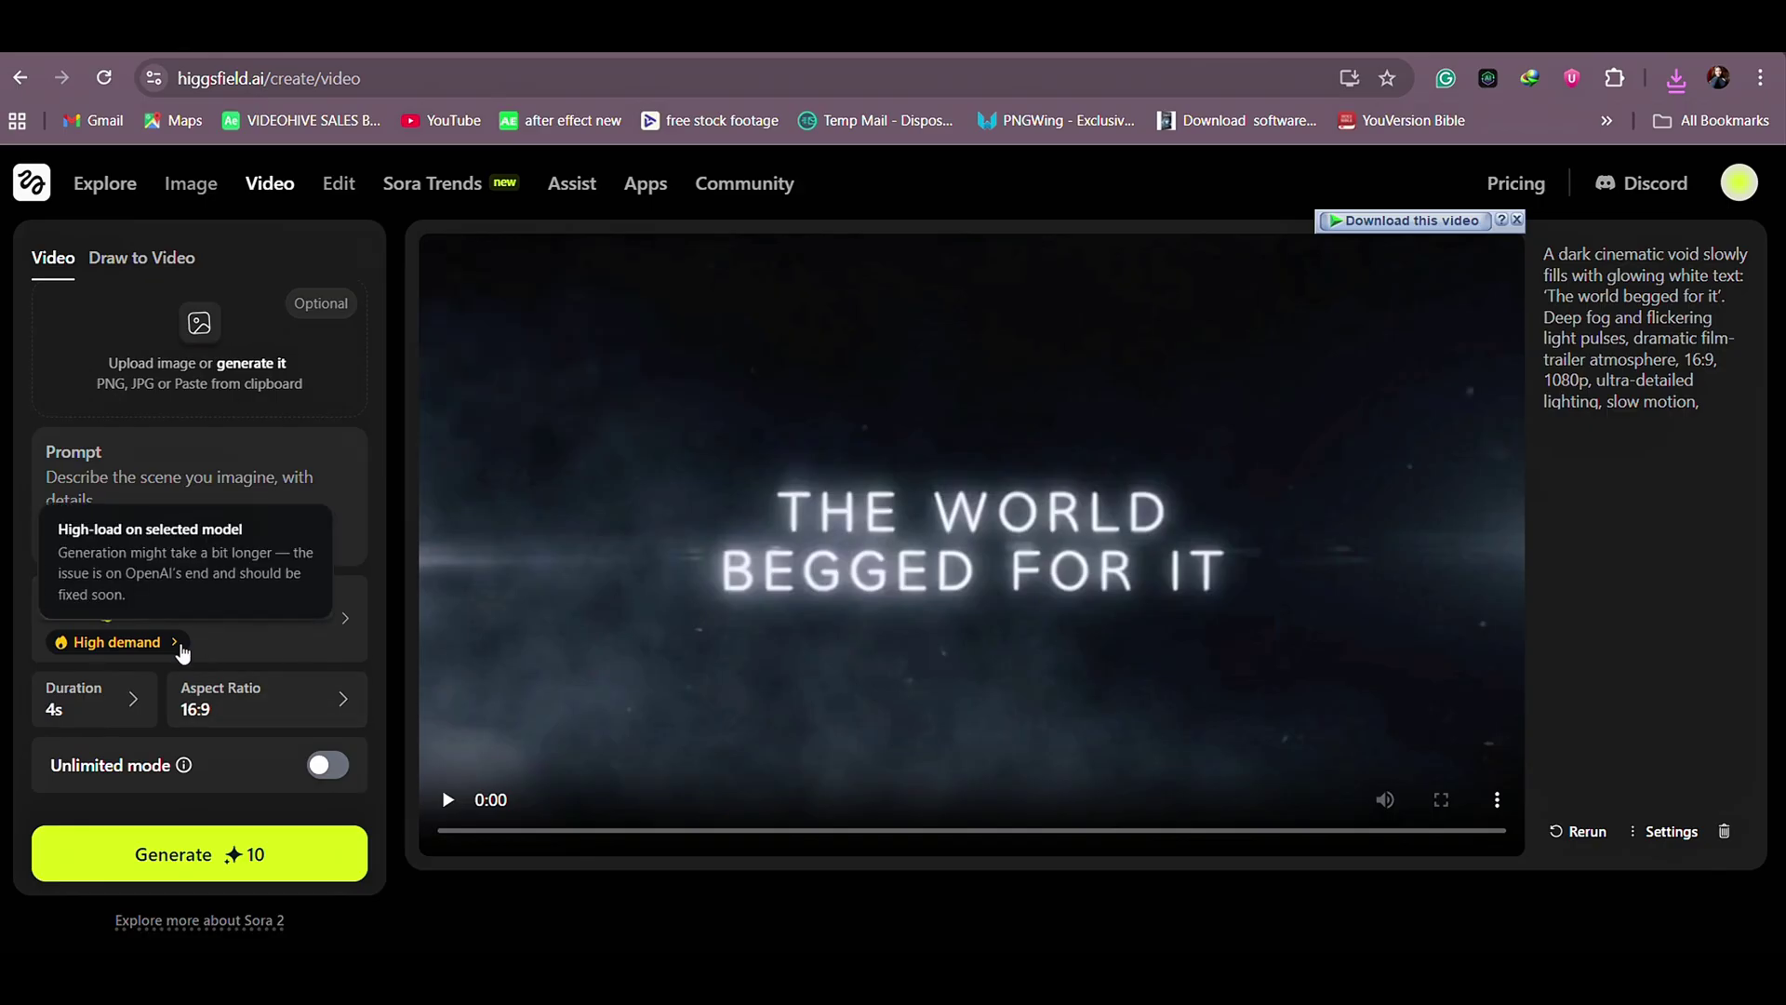
left_click(328, 636)
left_click(465, 619)
left_click(339, 626)
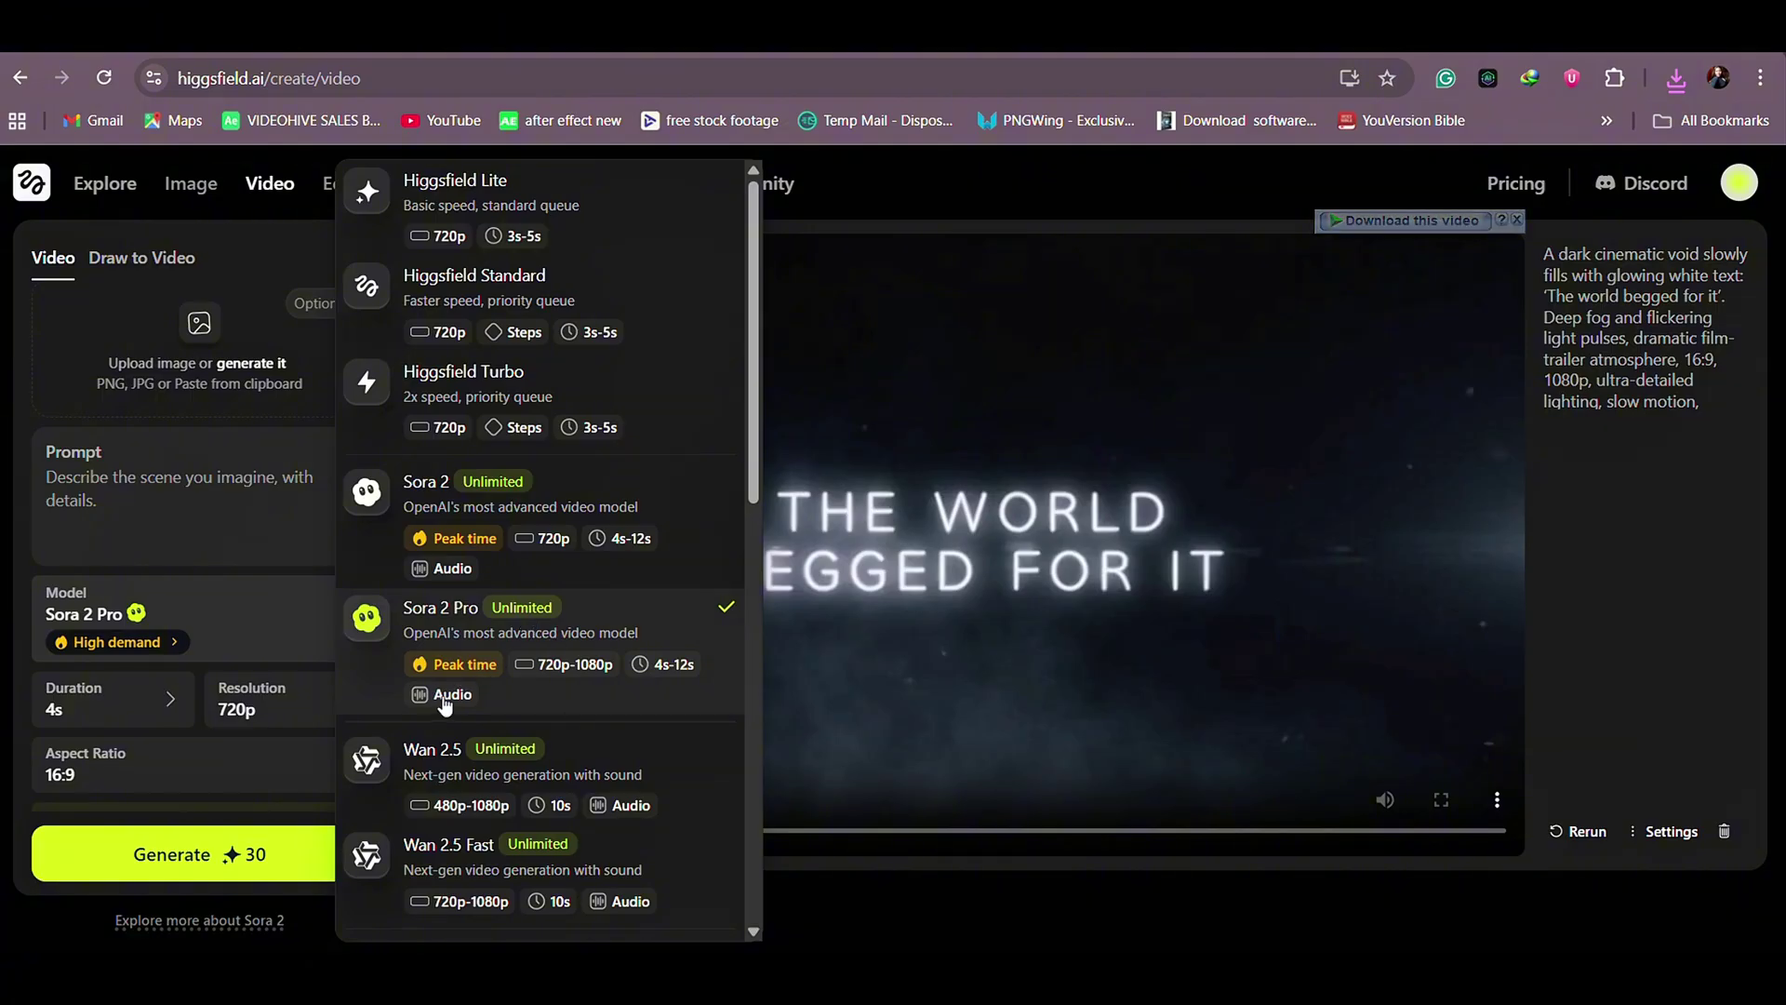
left_click(596, 638)
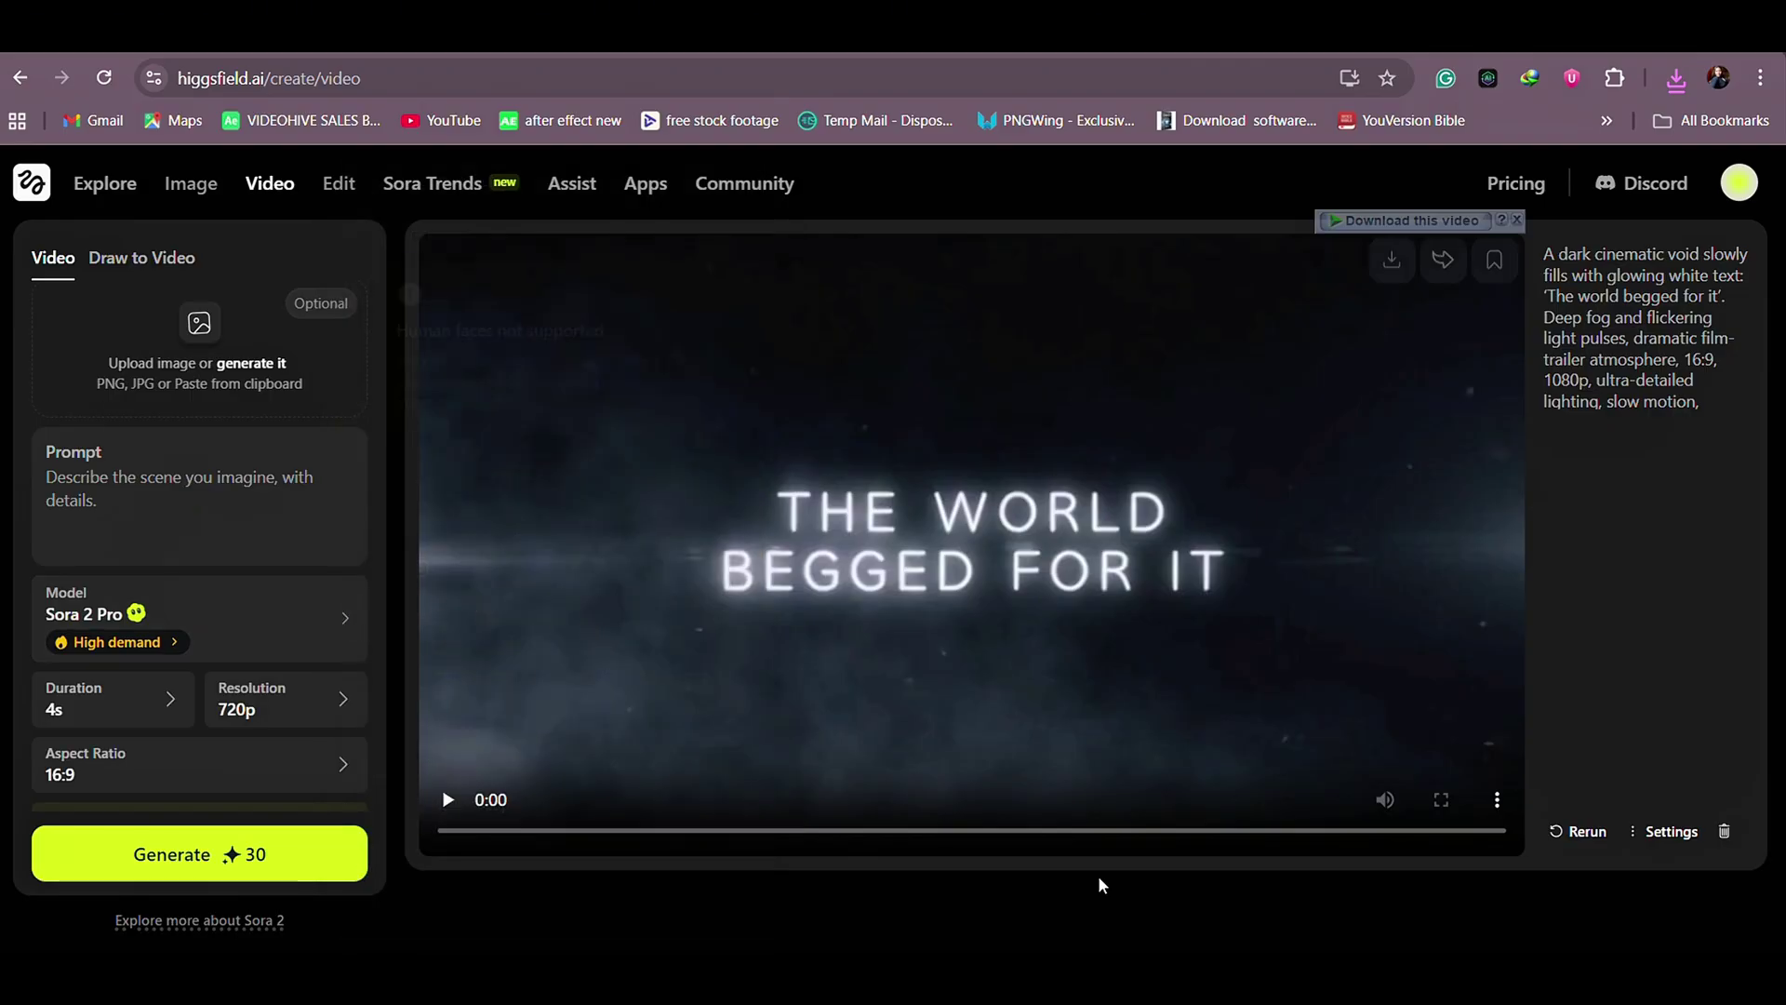
Paste the first scene prompt from the Word table into the Prompt box.
left_click(1240, 814)
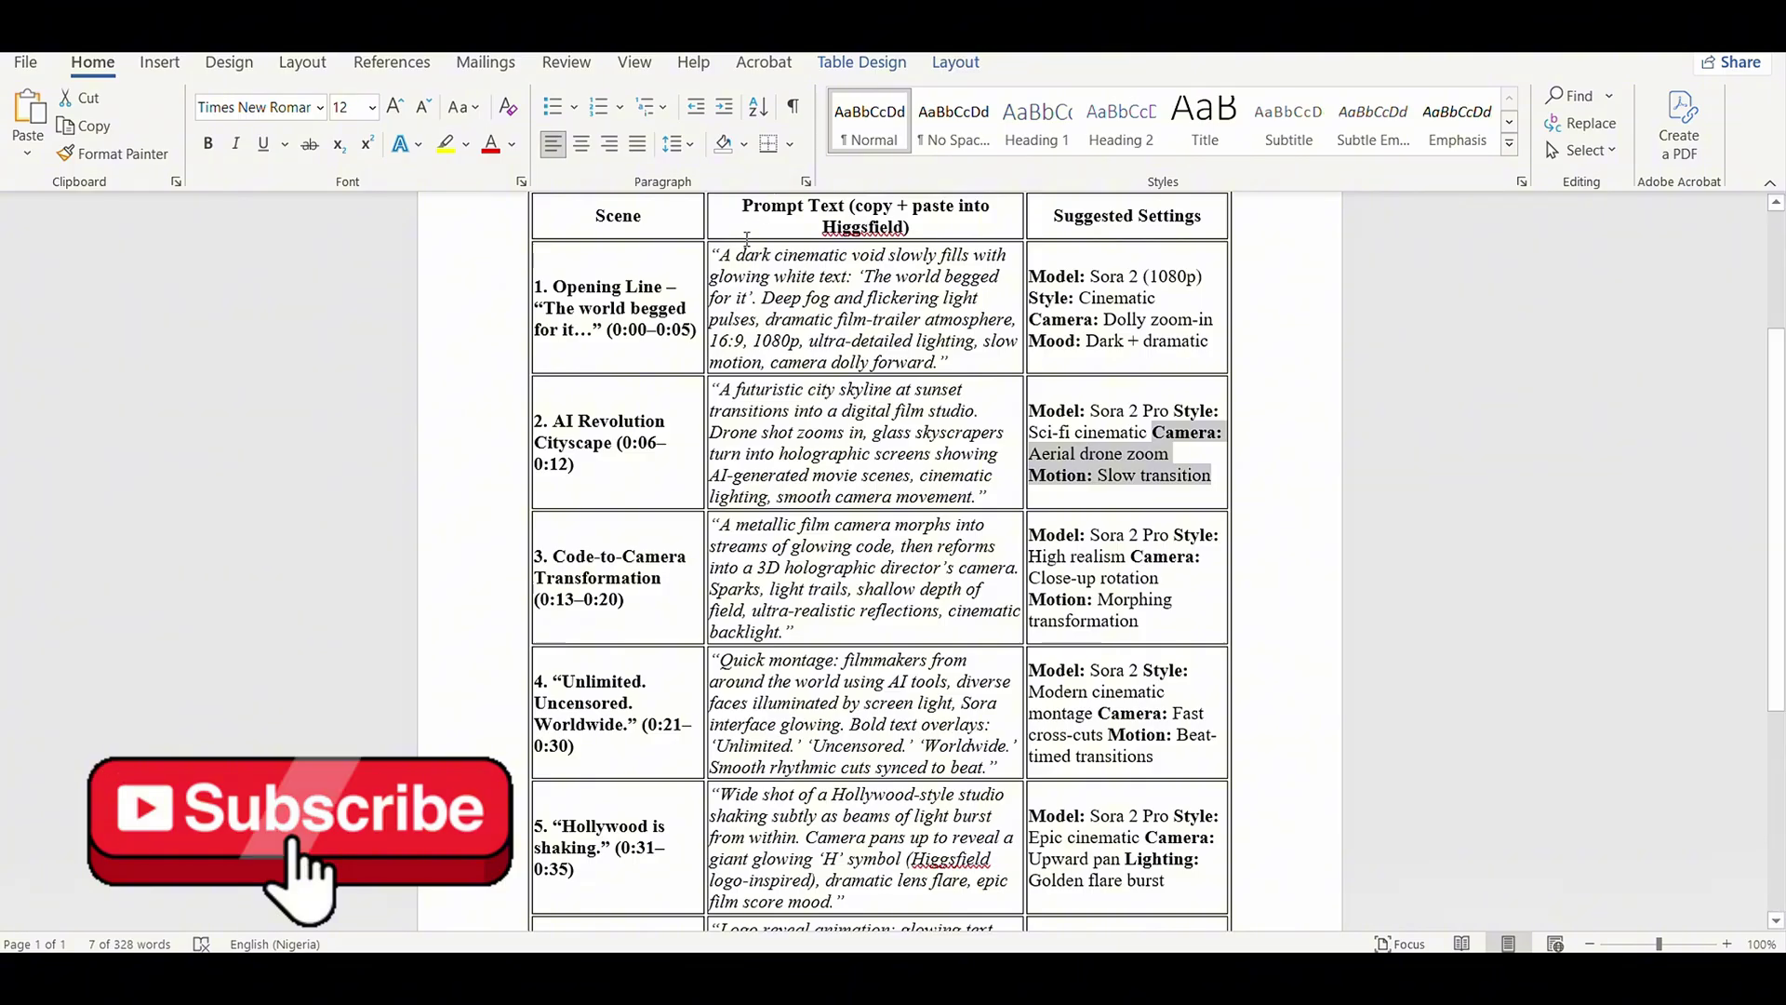
left_click_drag(883, 314, 945, 358)
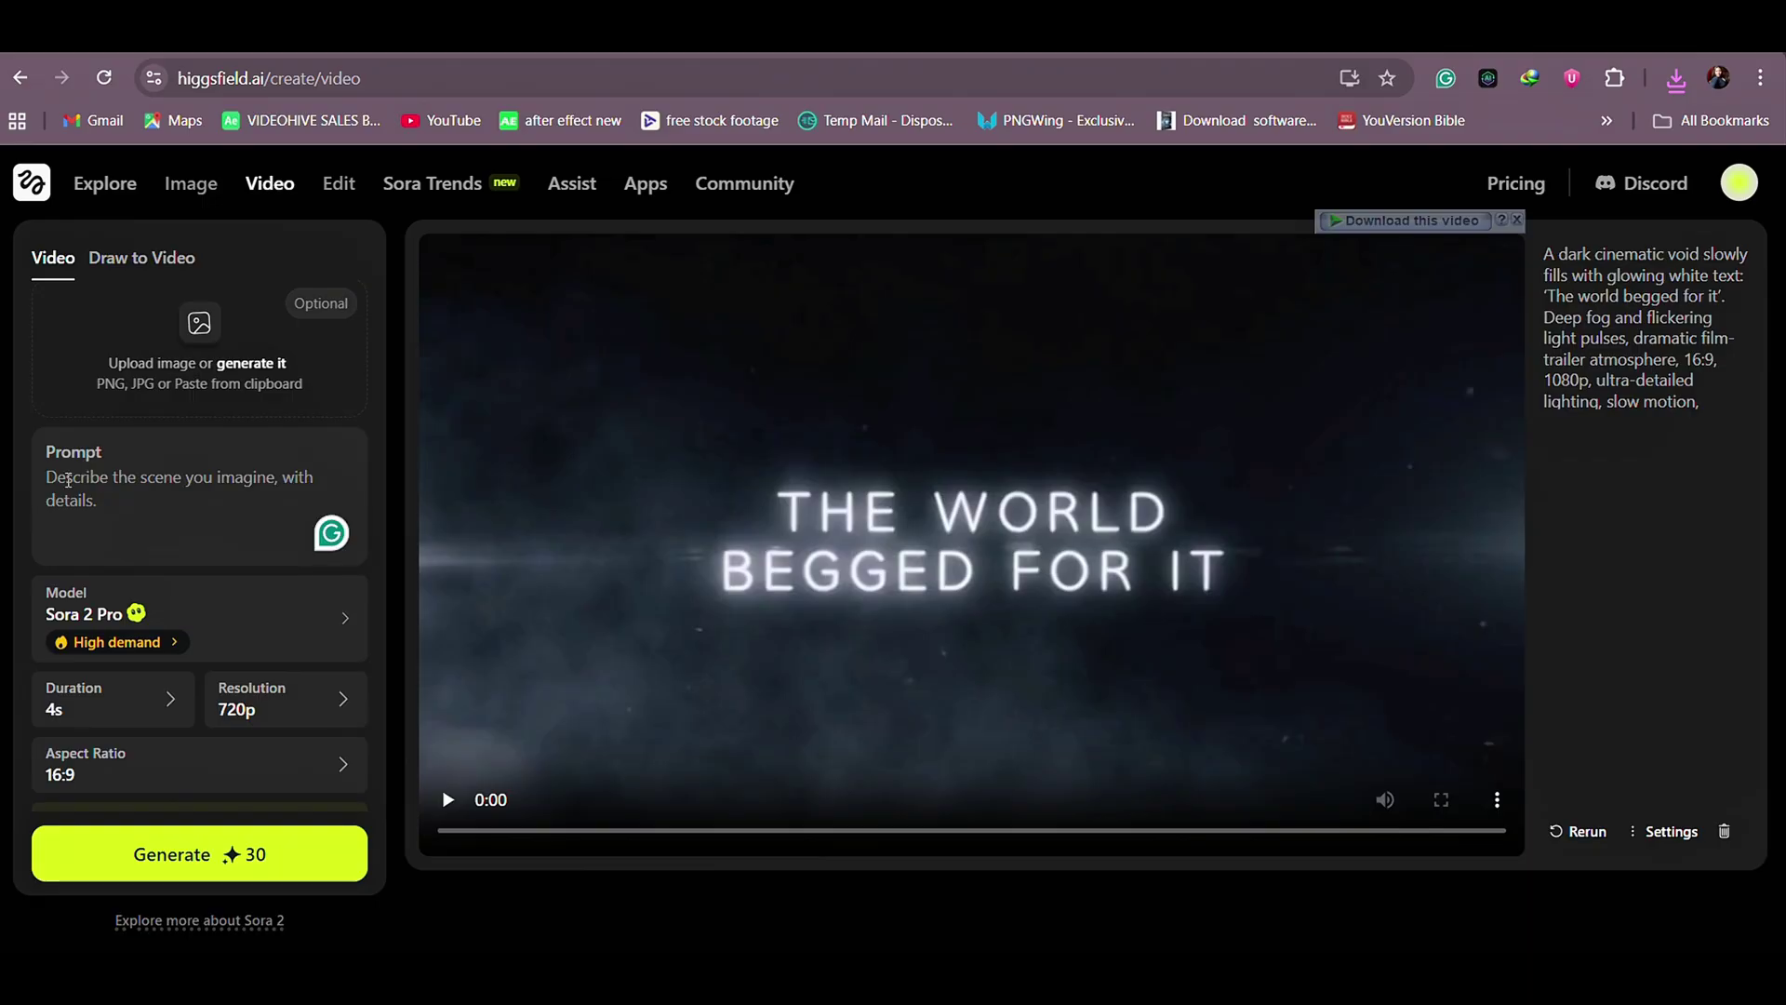
type("A dark cinematic void slowly fills with glowing white text: ‘The world begged for it’. Deep fog and flickering light pulses, dramatic film-trailer atmosphere, 16:9, 1080p, ultra-detailed lighting, slow motion, camera dolly forward.")
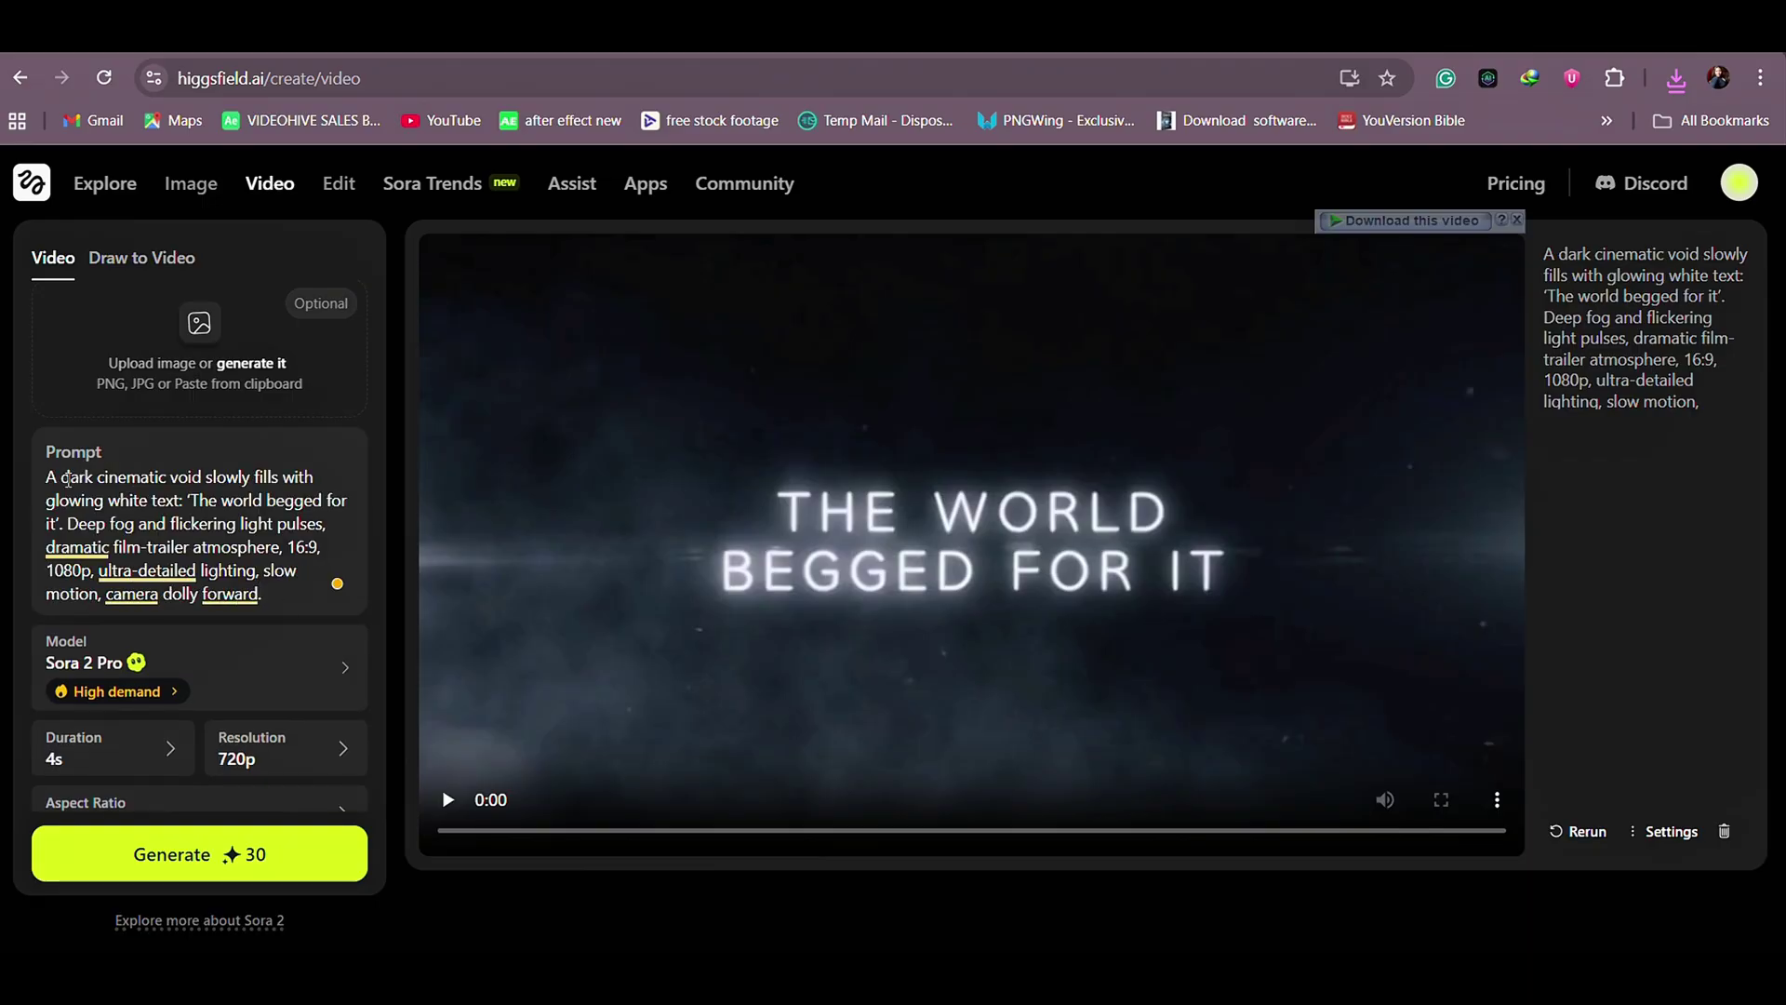
key("Return")
key("Return")
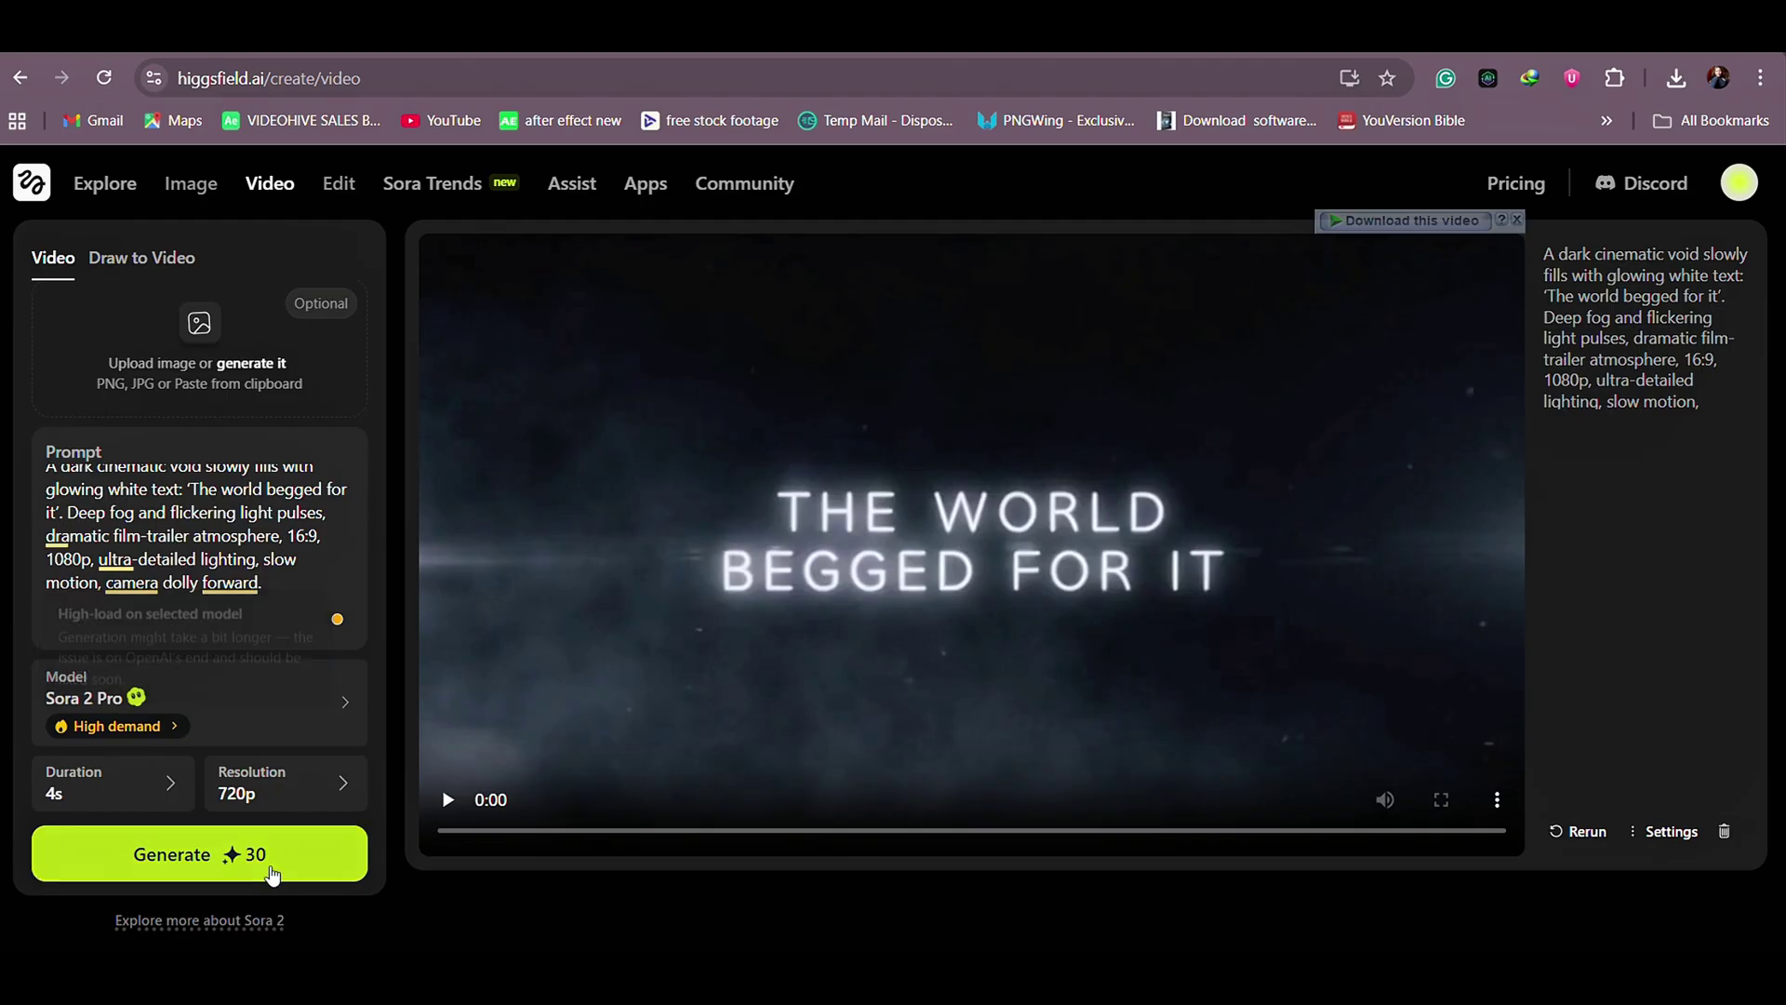
Copy the first scene's Style, Camera and Mood settings from Word and paste them below.
left_click(1252, 808)
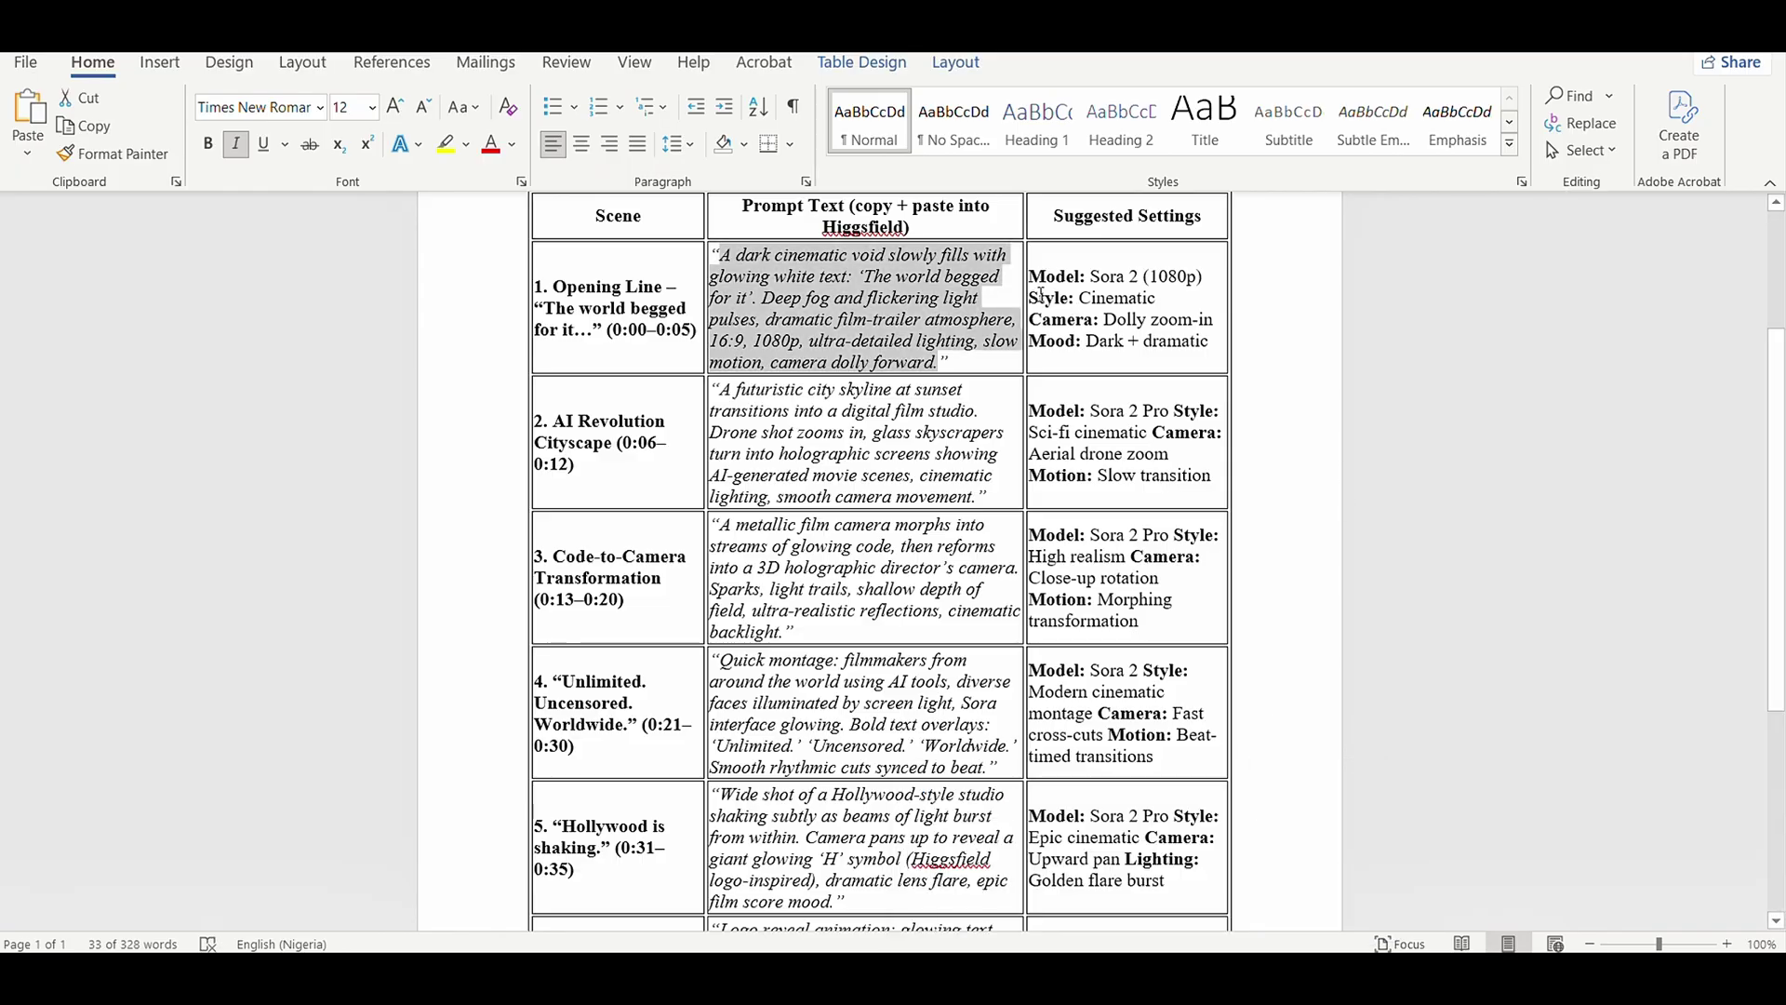
left_click_drag(1030, 297, 1145, 326)
right_click(1198, 352)
left_click(1251, 391)
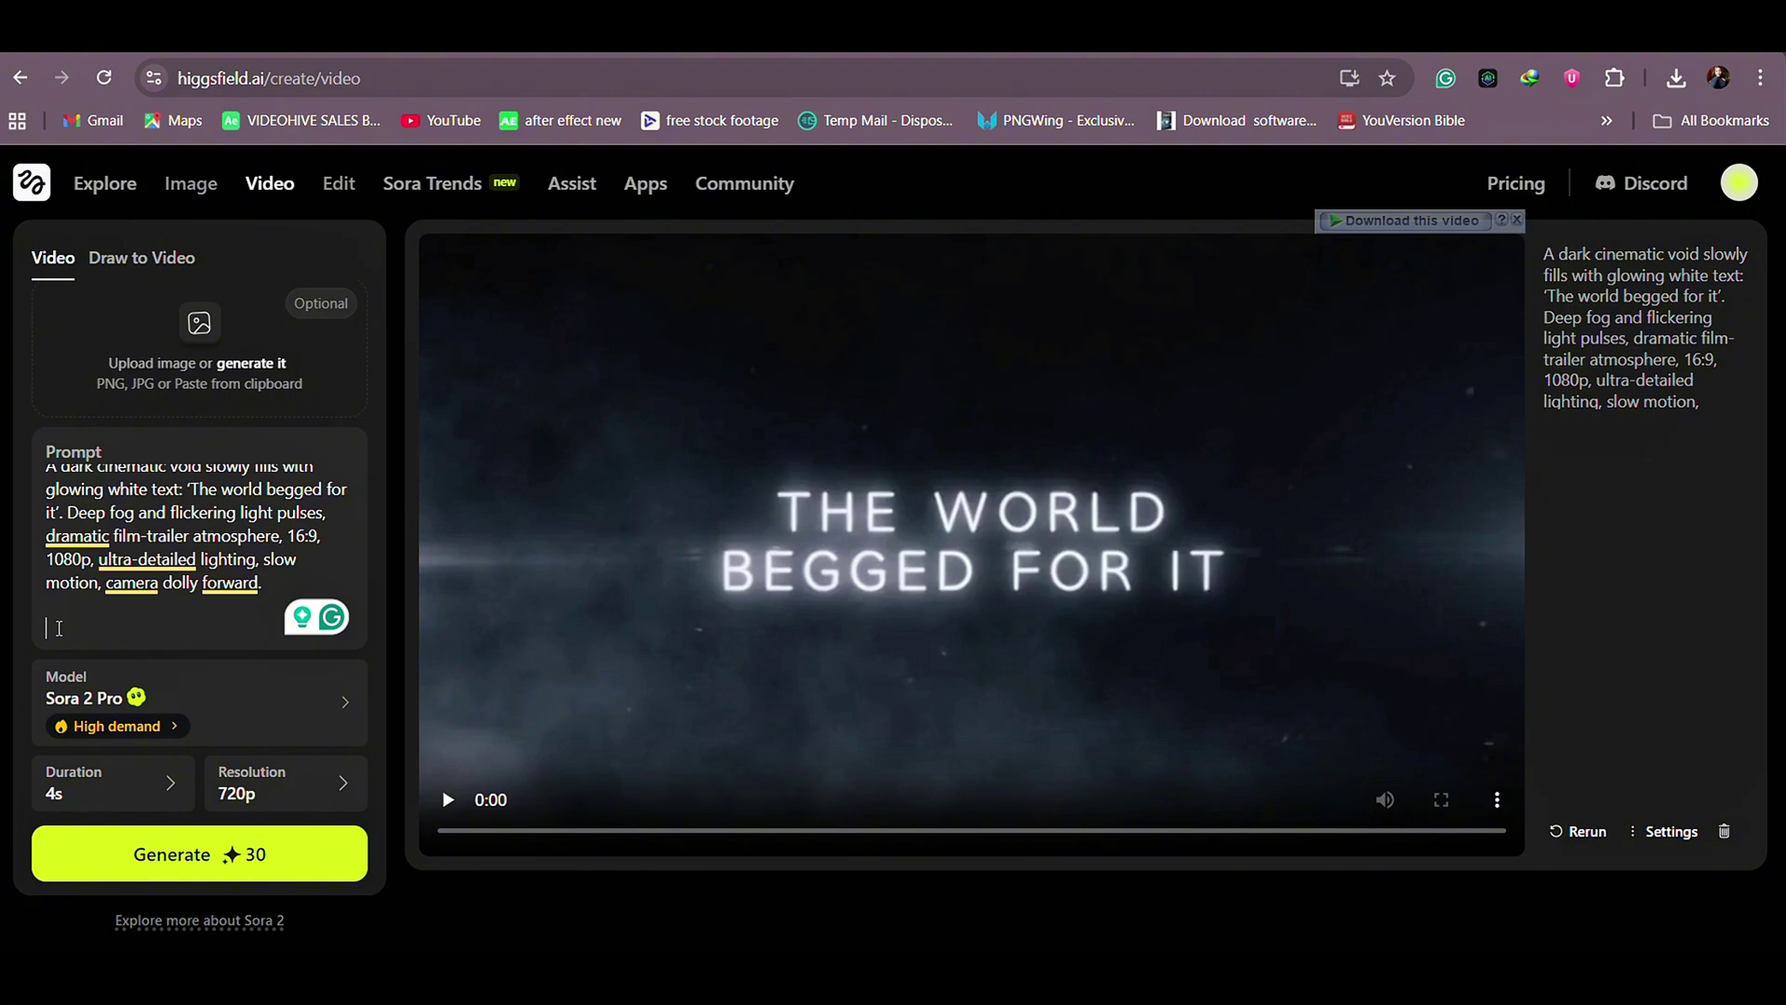
key("ctrl+v")
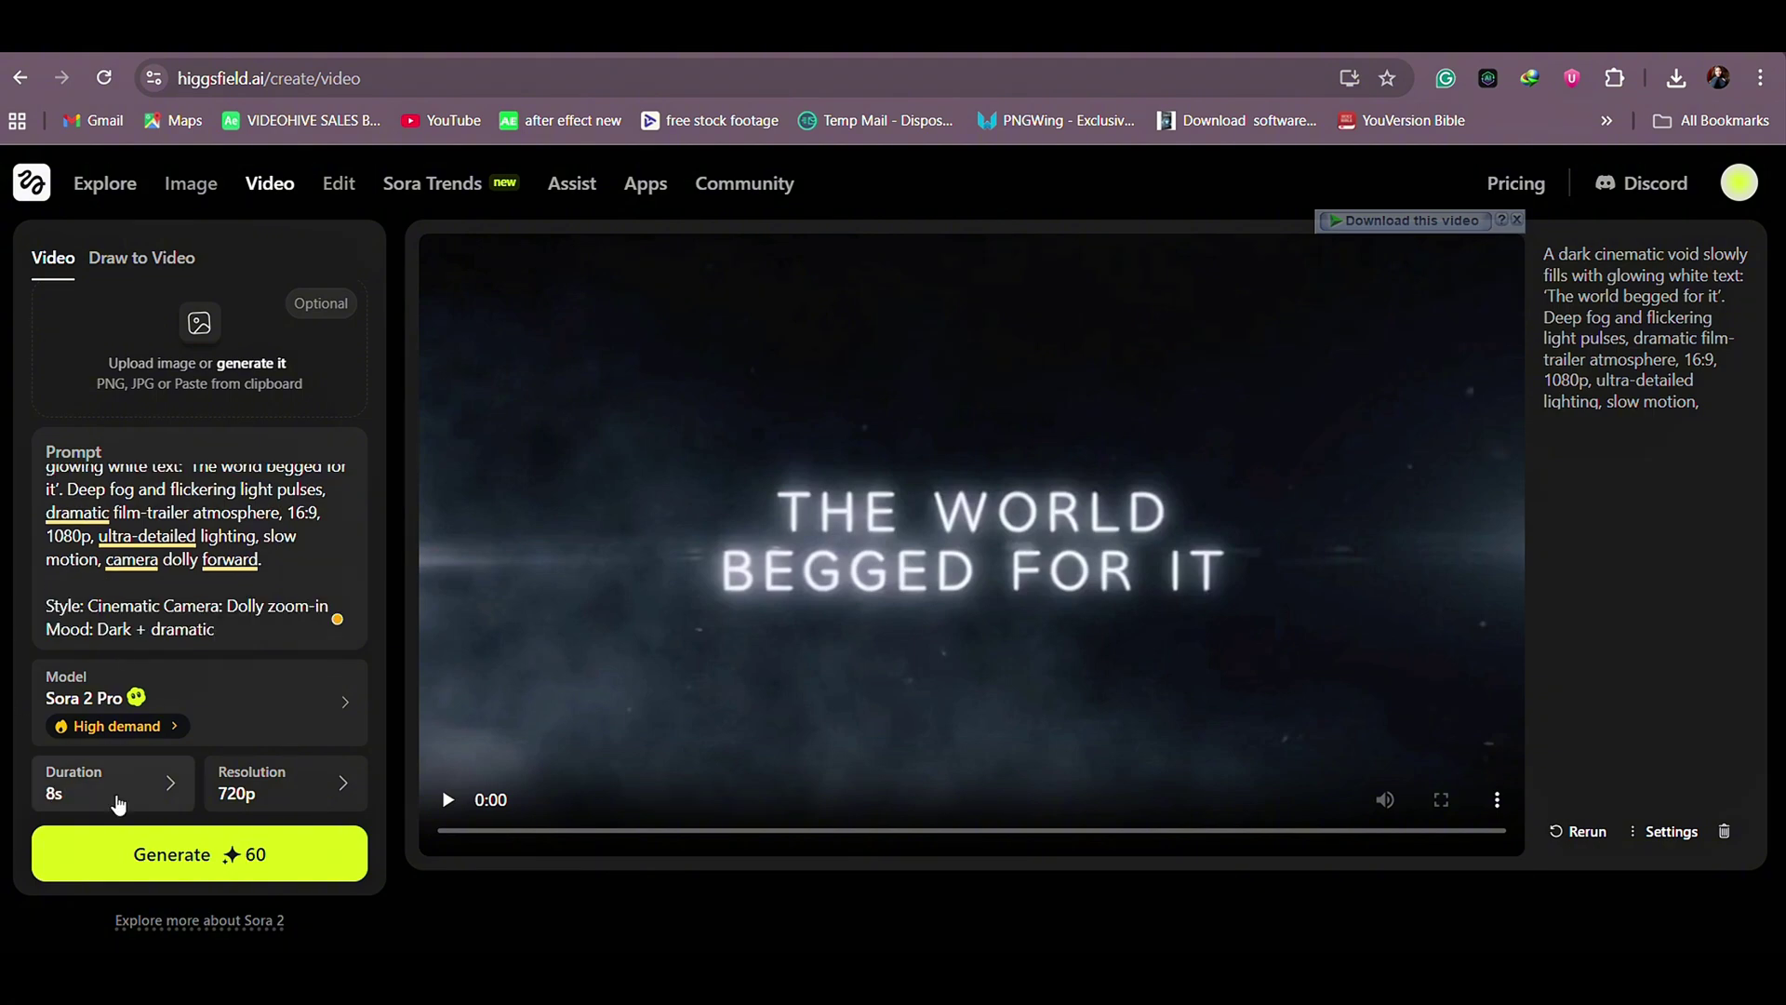
Generate the opening clip at 8s and 1080p, download it, and return to Word.
left_click(116, 793)
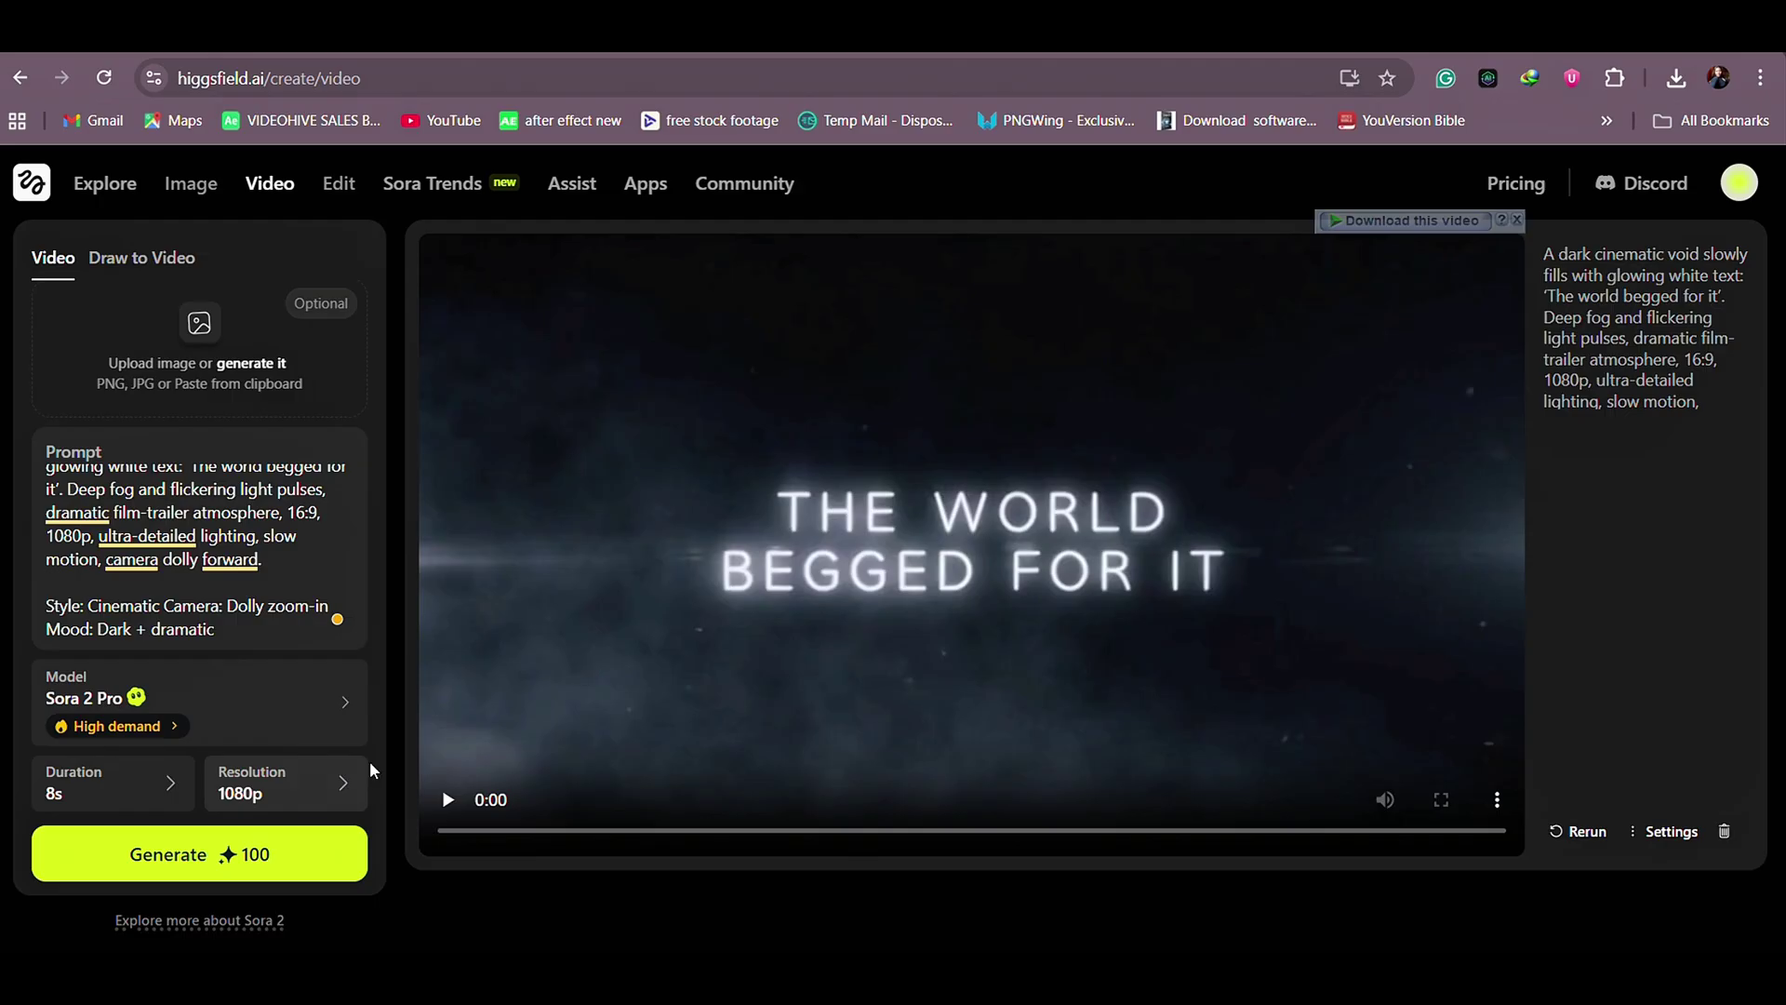
scroll(323, 821, "down", 1)
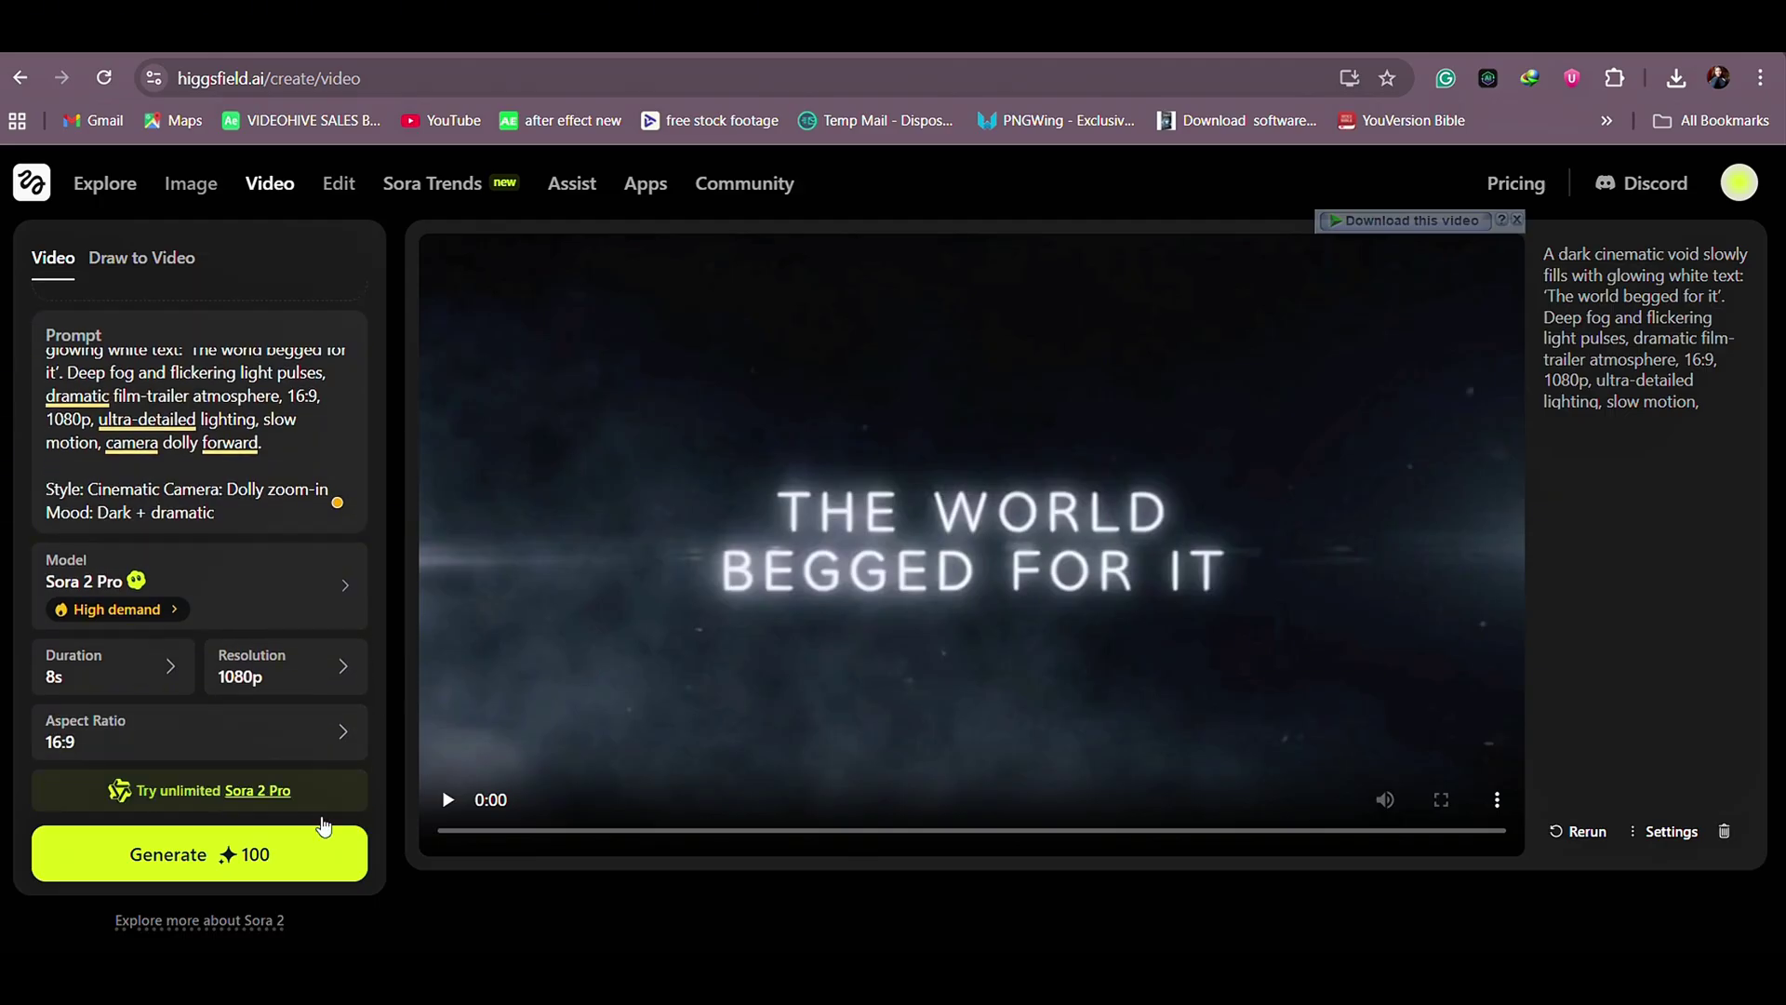
scroll(204, 820, "down", 1)
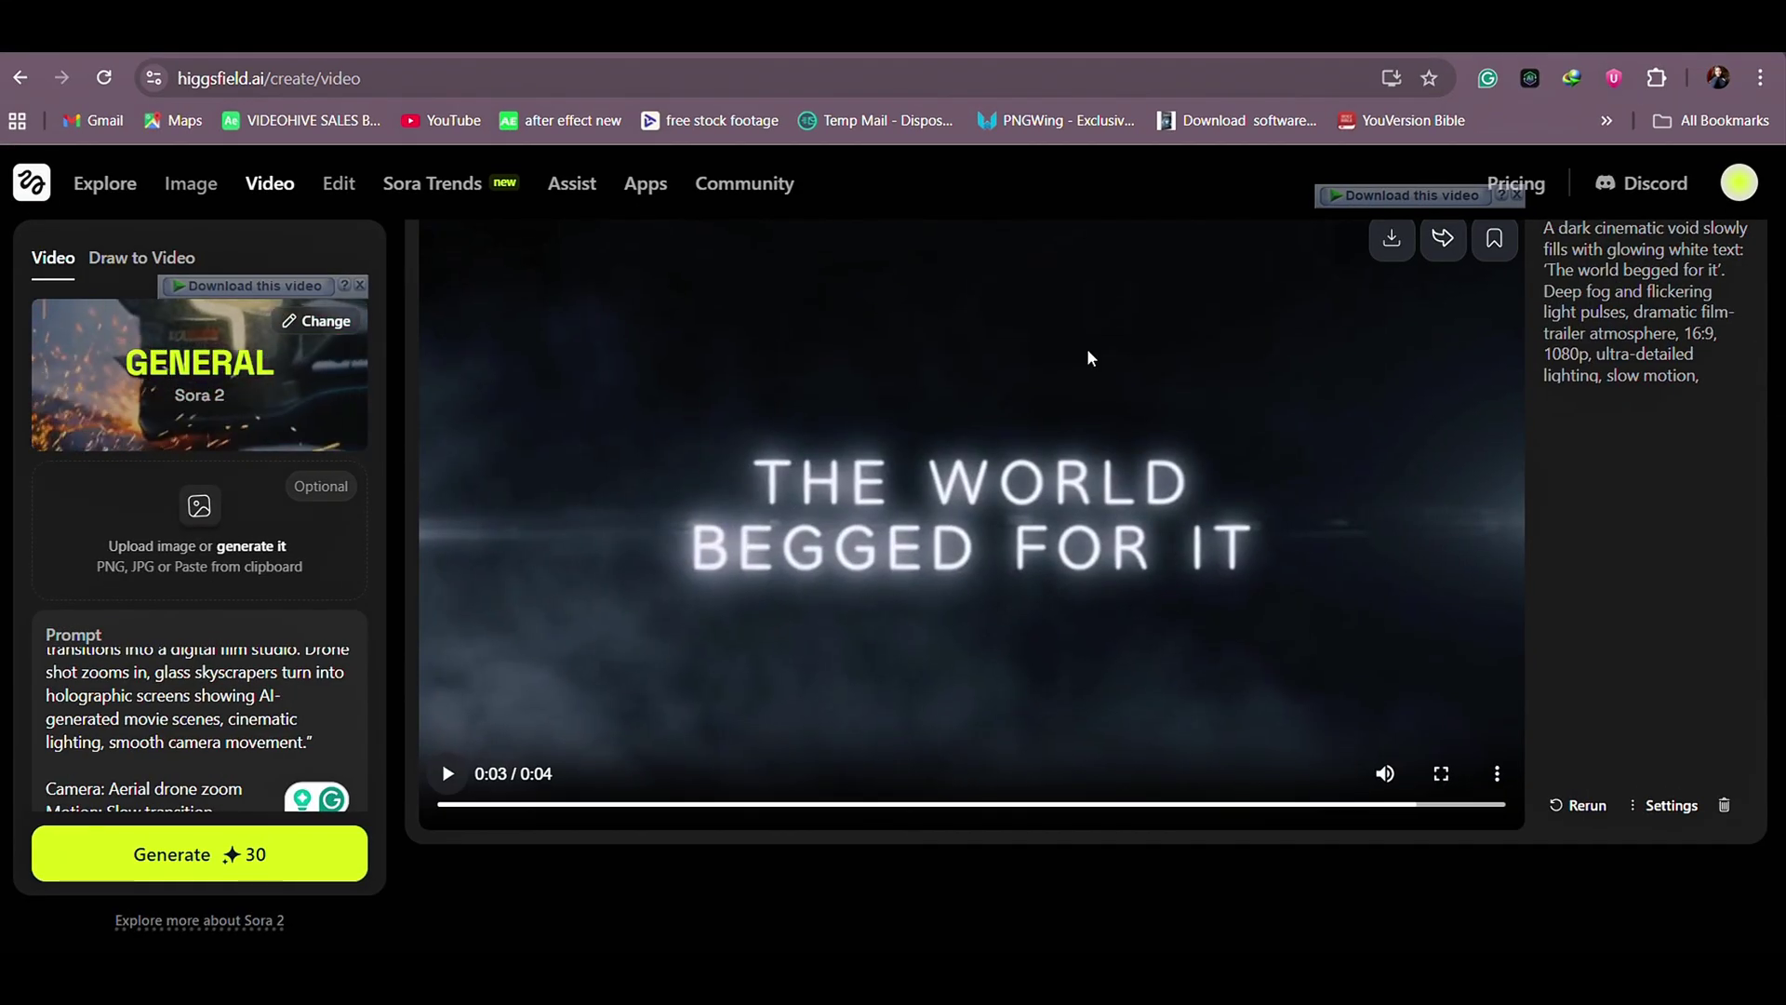
left_click(1392, 244)
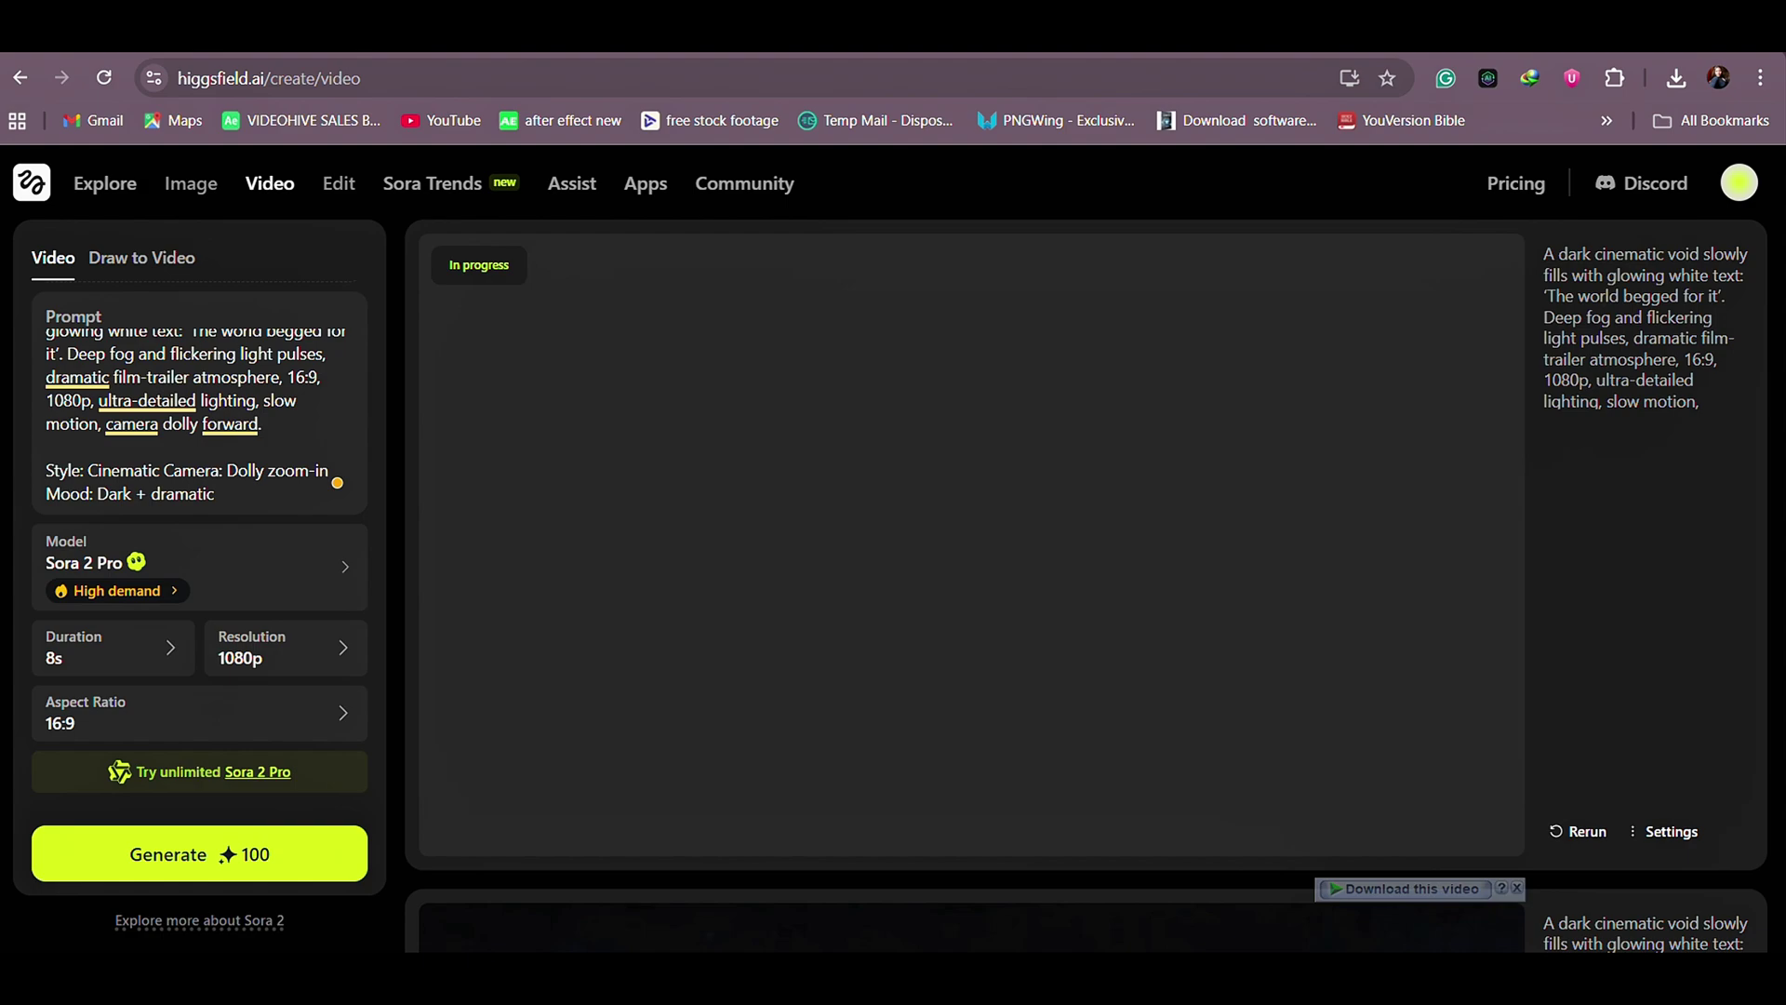
key("alt+Tab")
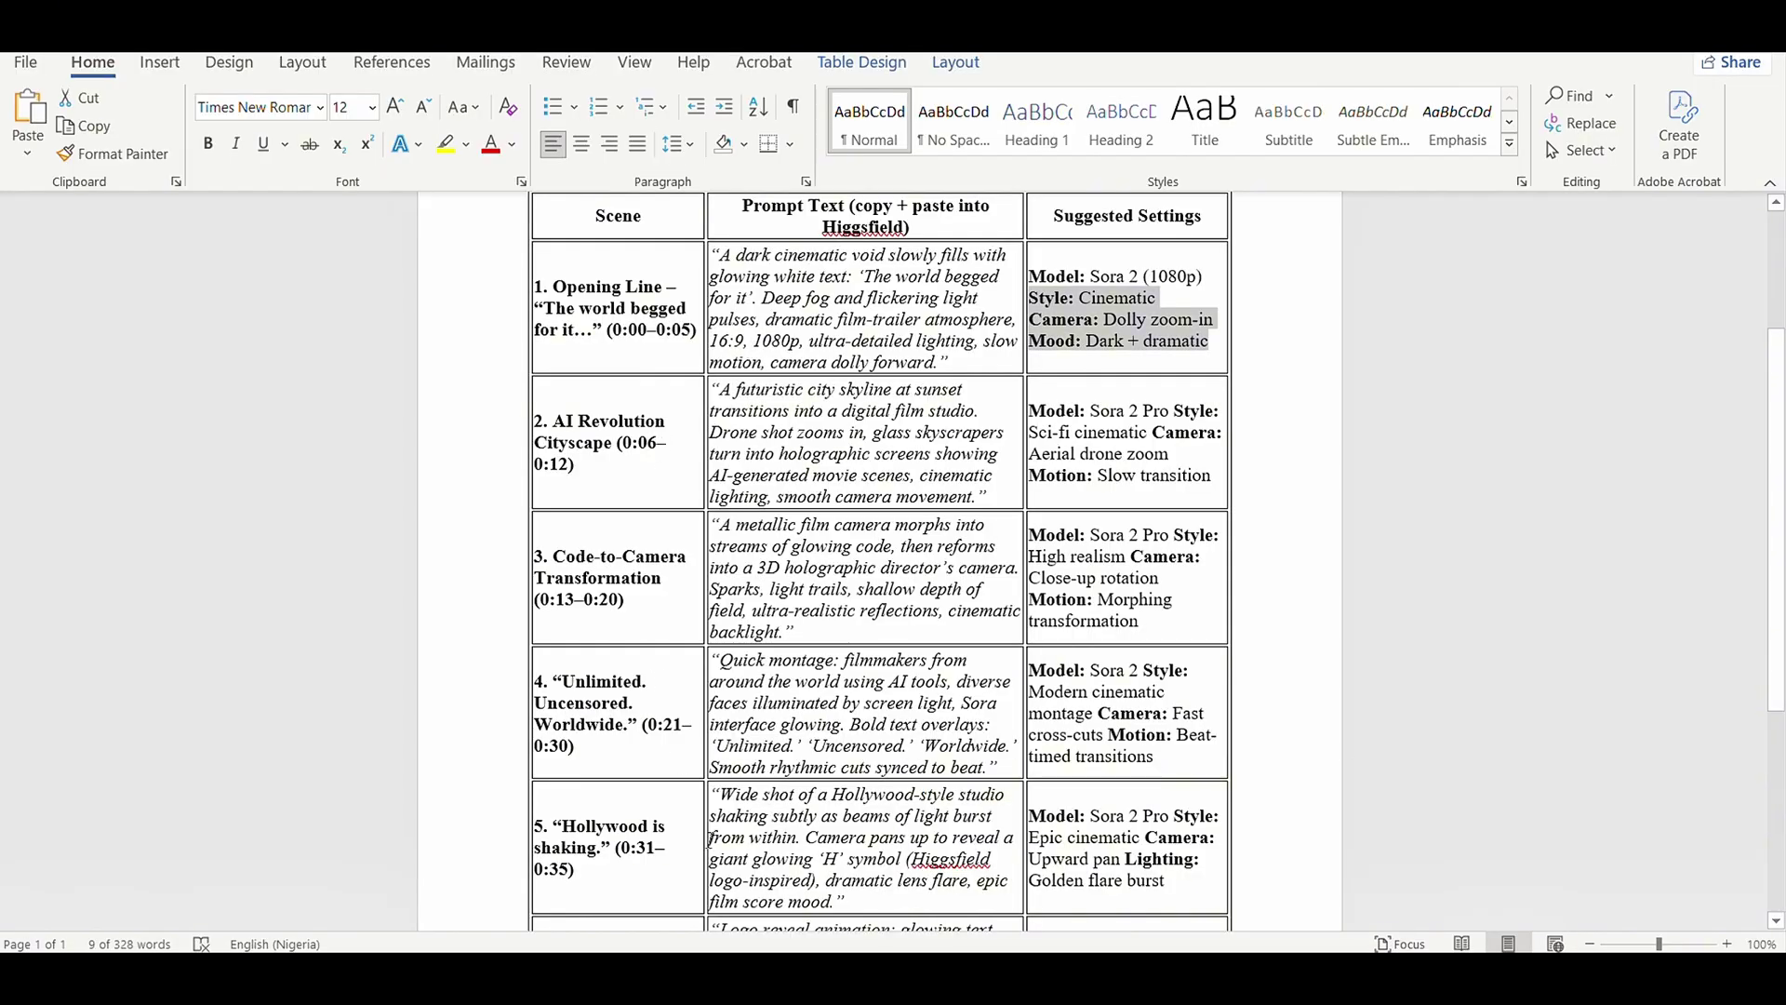
Review the voiceover storyboard document in Word, then return to the browser.
scroll(999, 754, "down", 3)
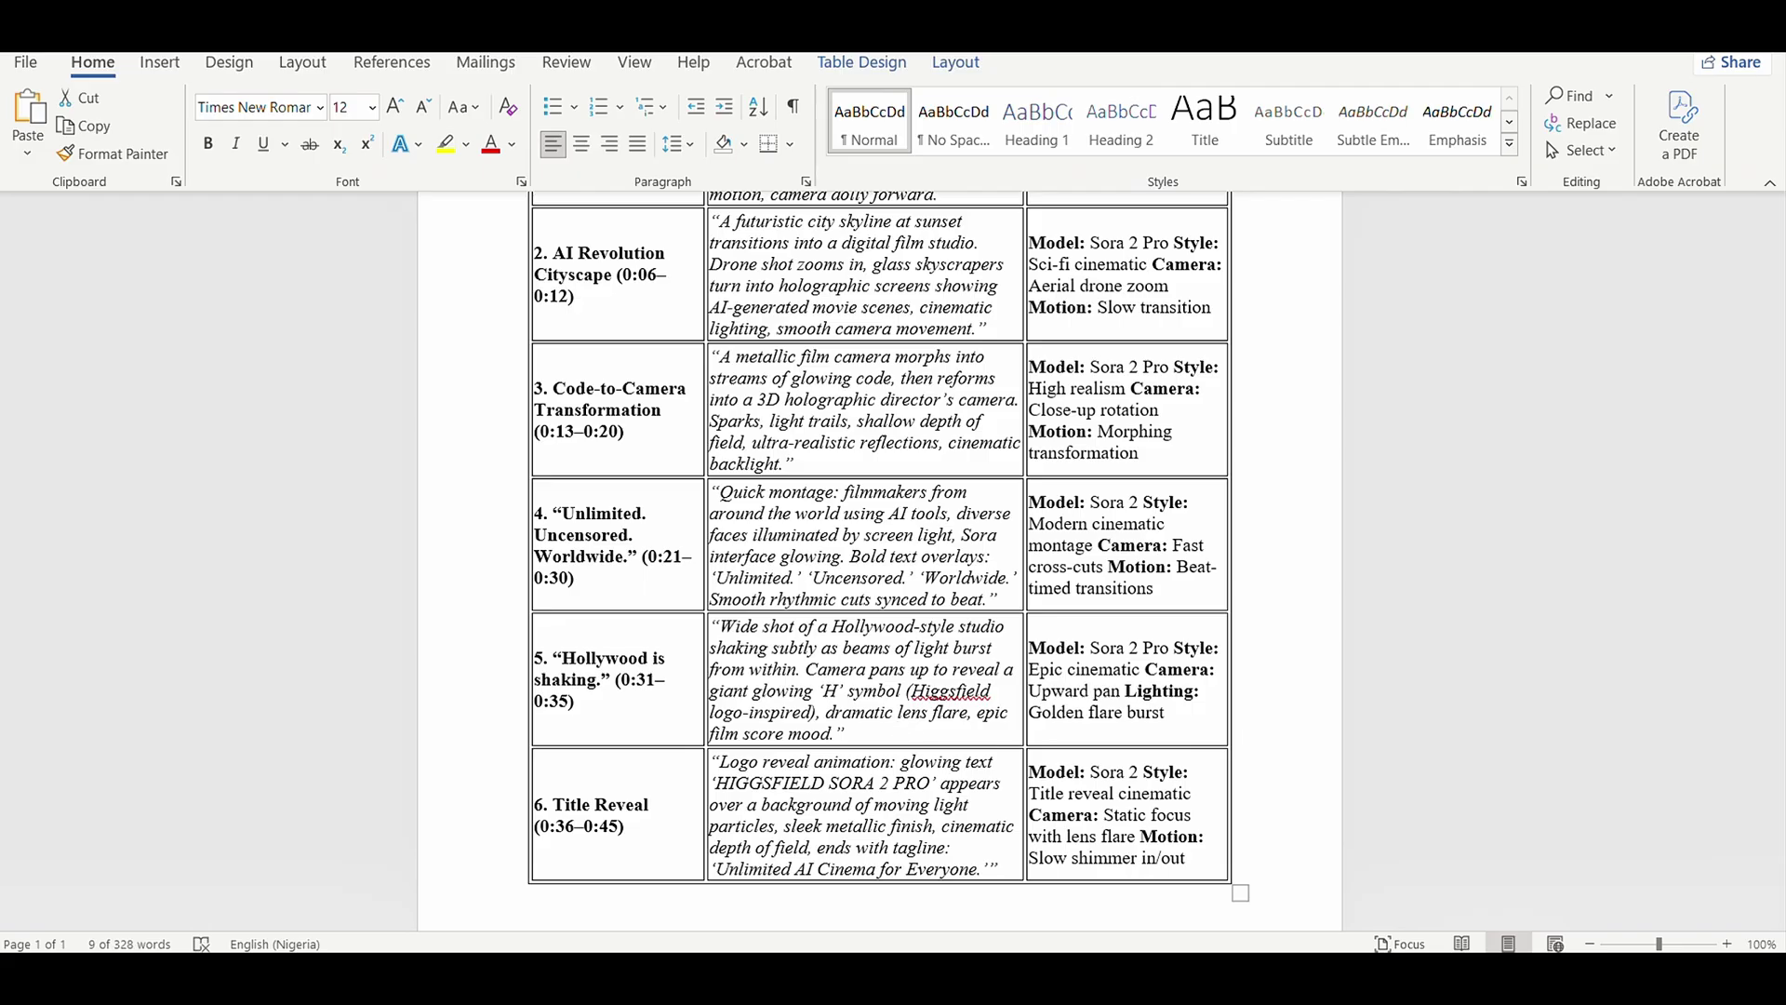
left_click(1037, 879)
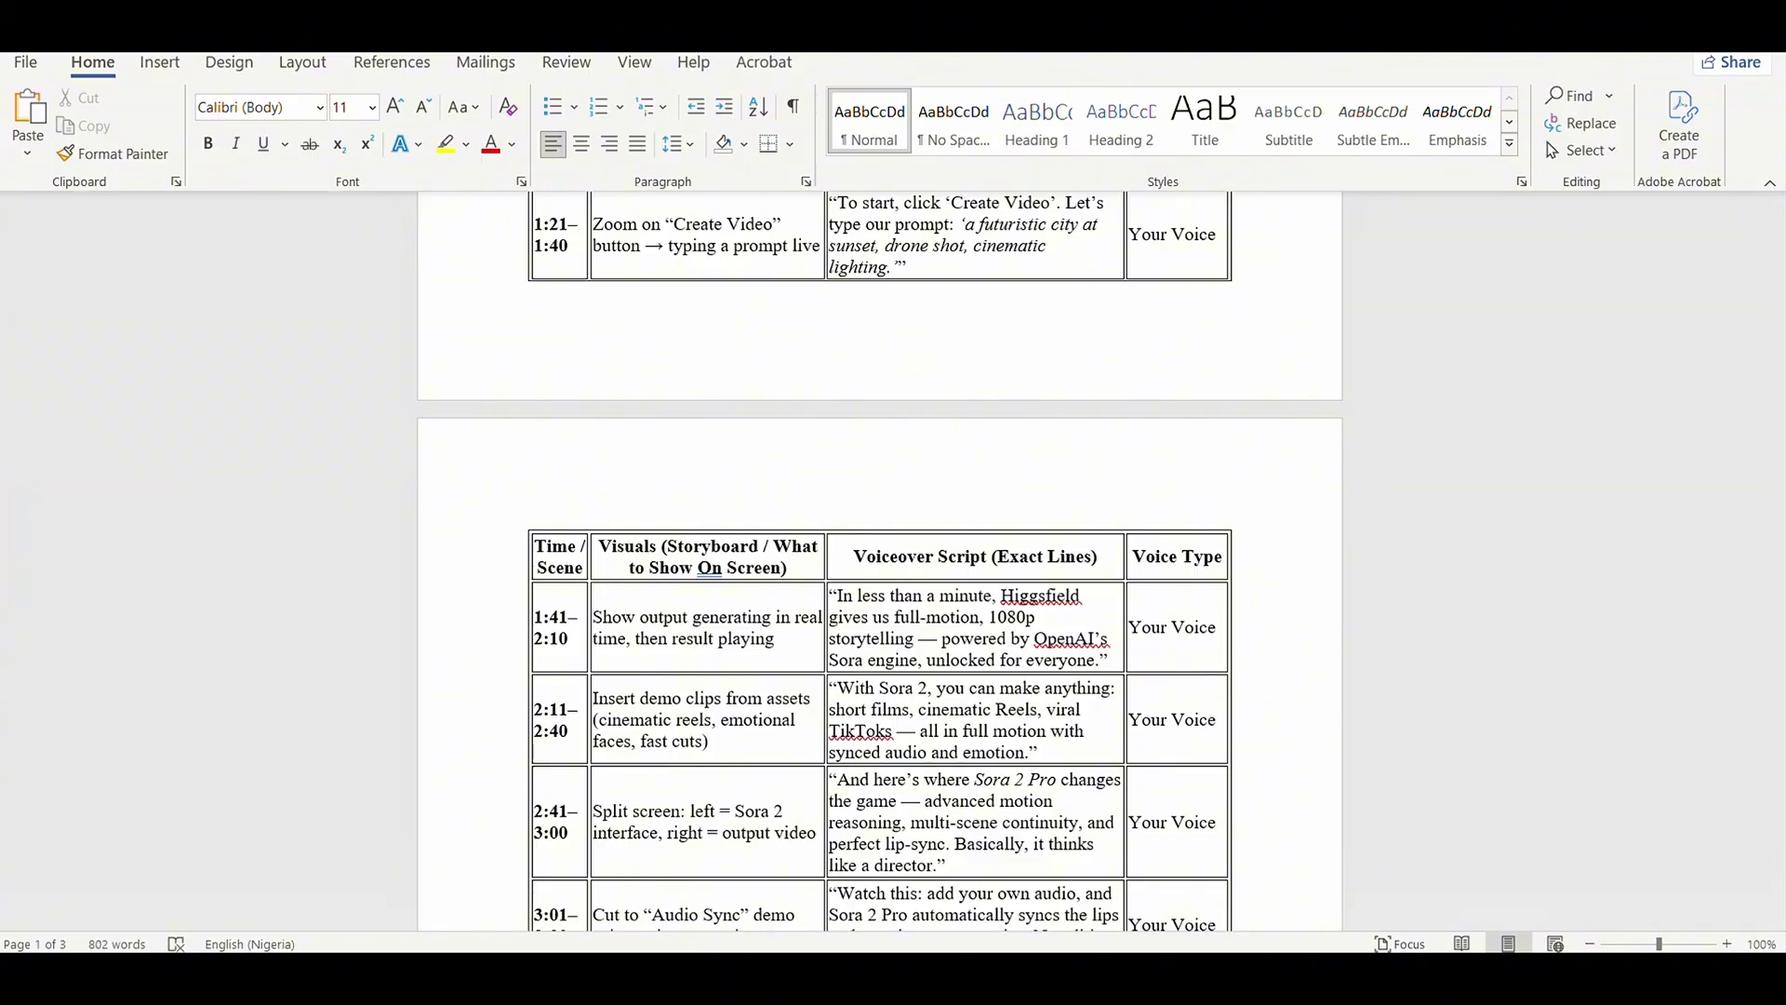
key("alt+Tab")
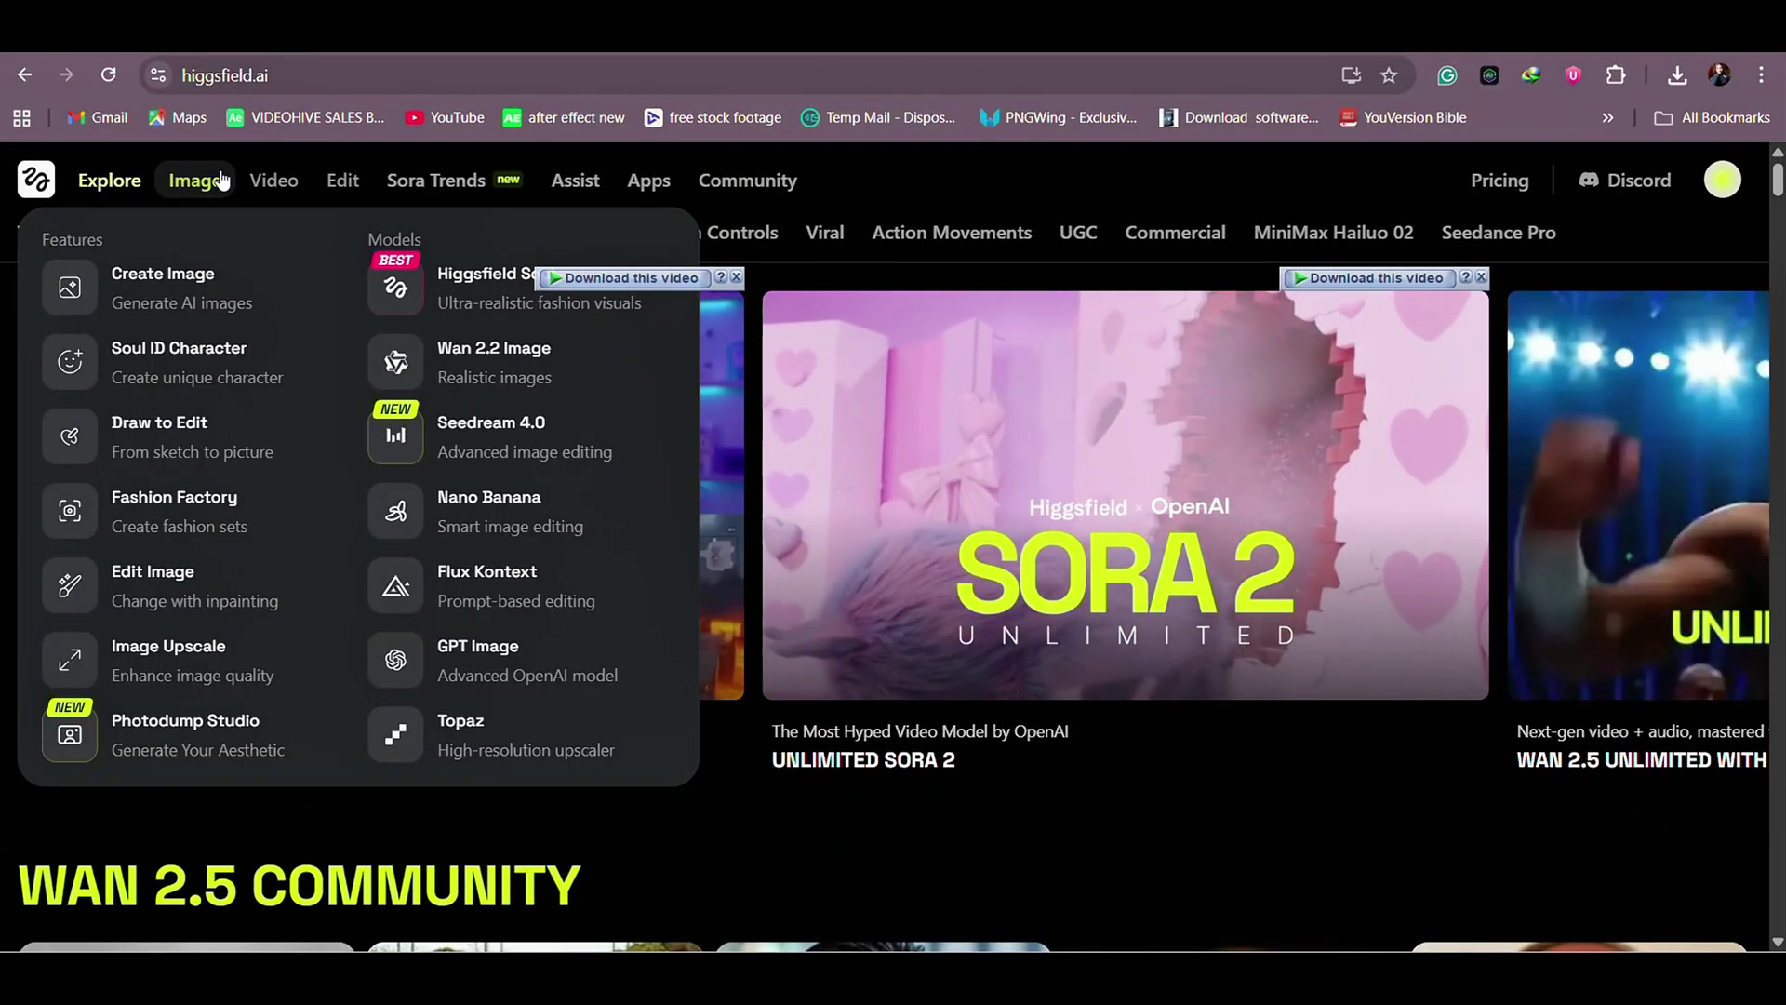
Open Video > Lipsync Studio and switch its audio panel to the Upload tab.
mouse_move(283, 186)
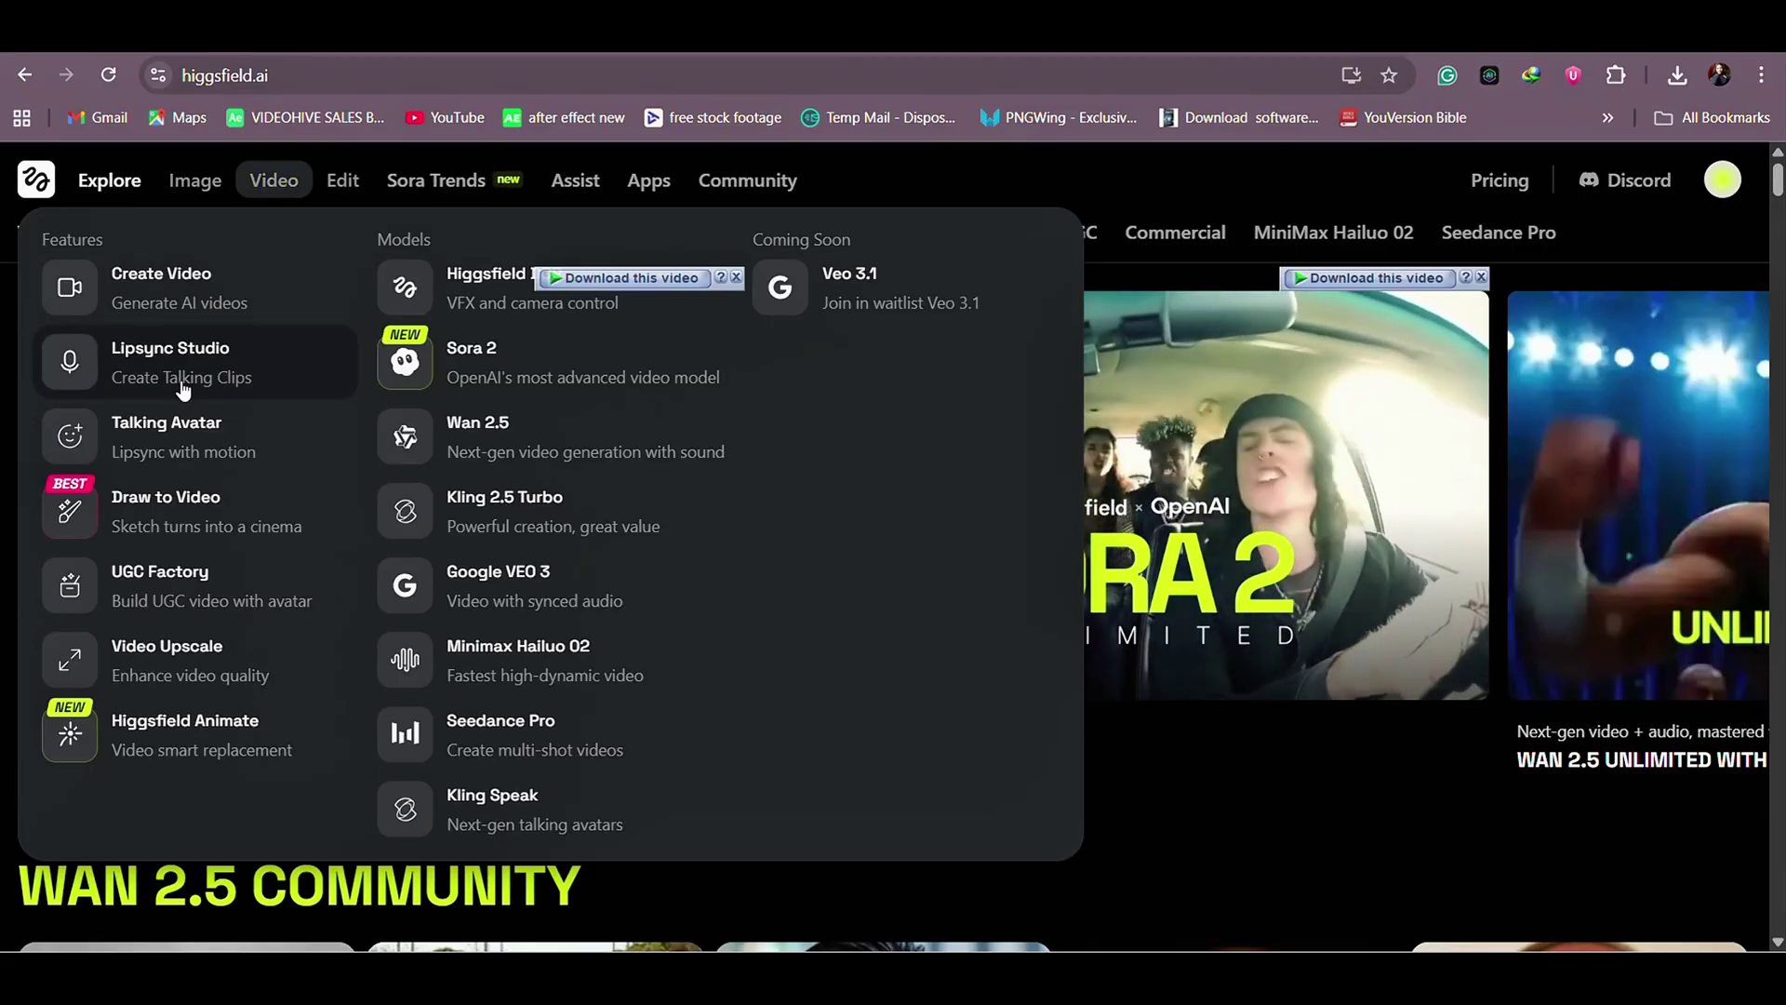
left_click(181, 446)
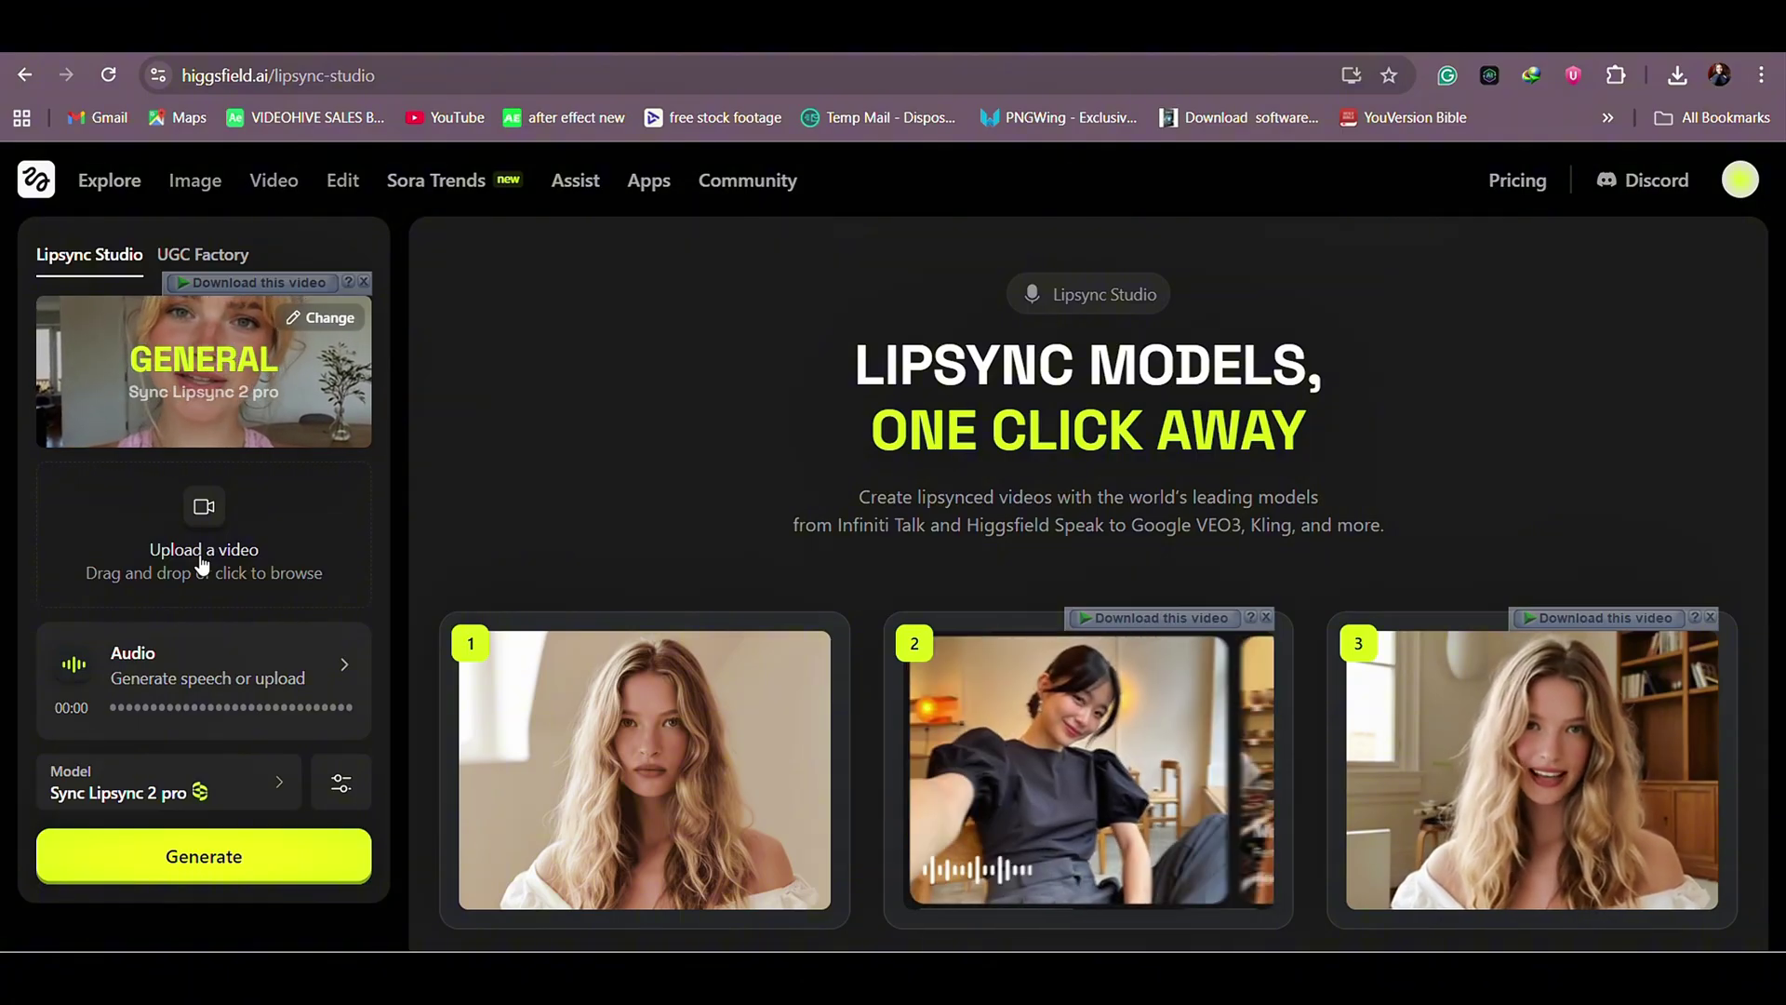
left_click(202, 558)
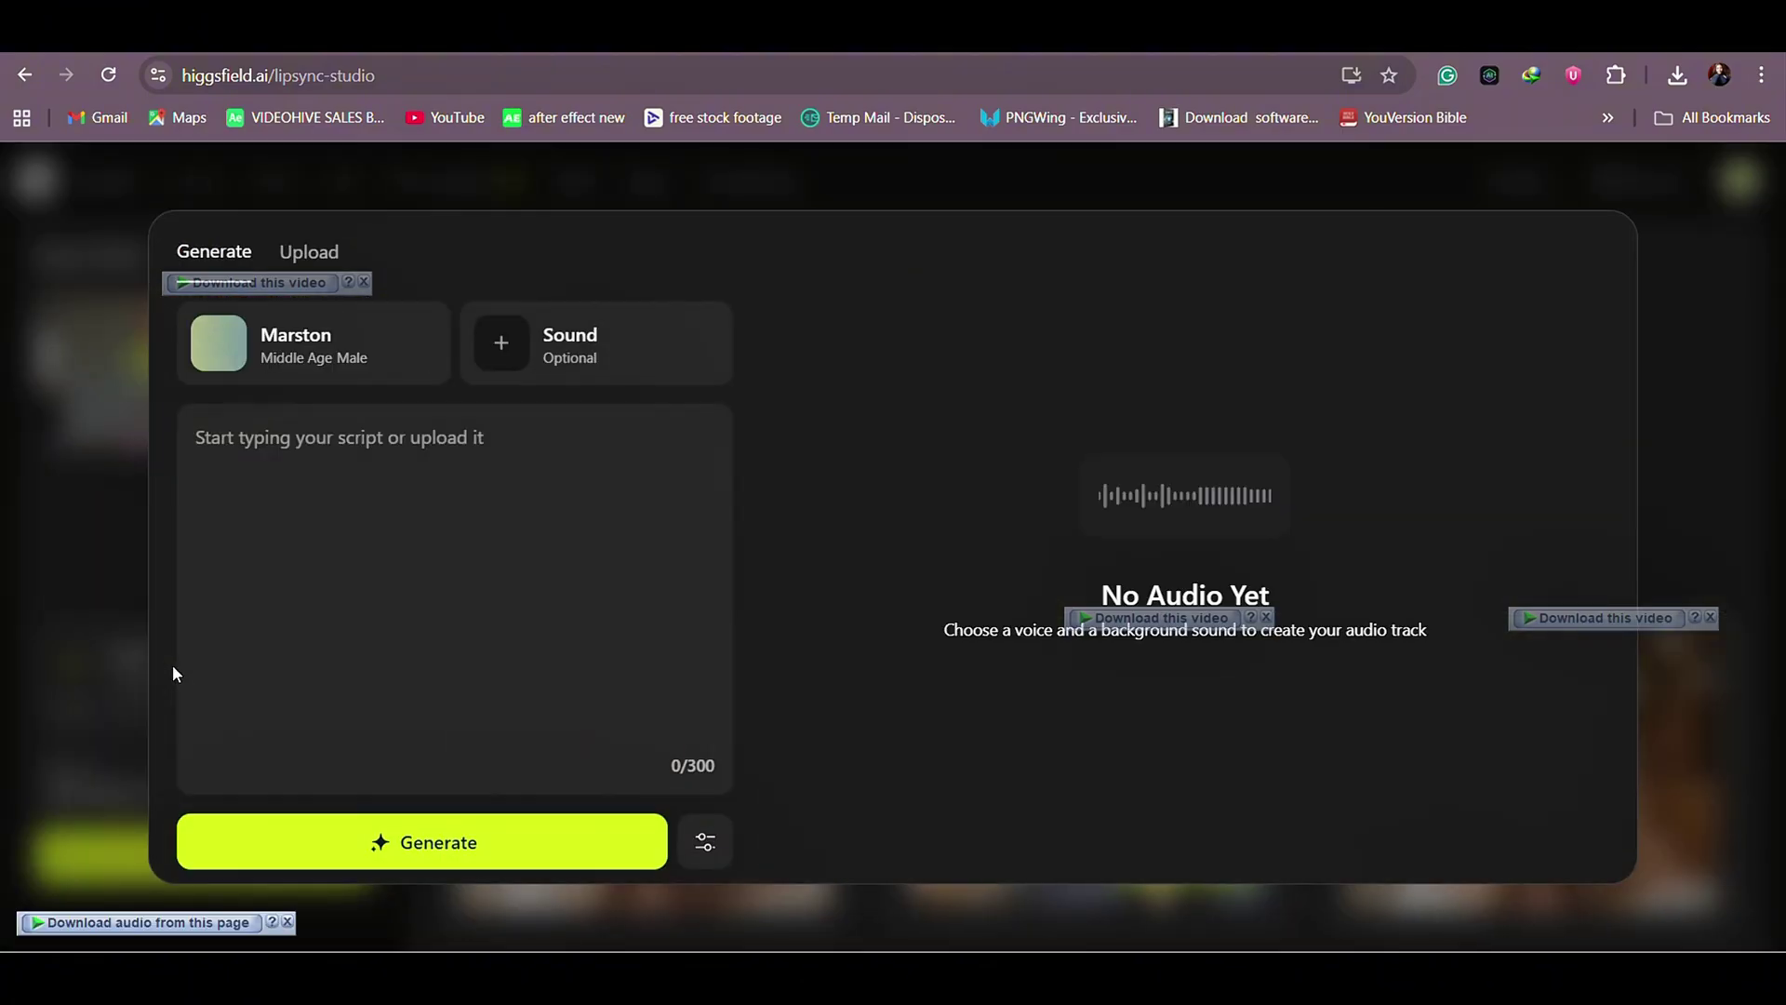
left_click(322, 256)
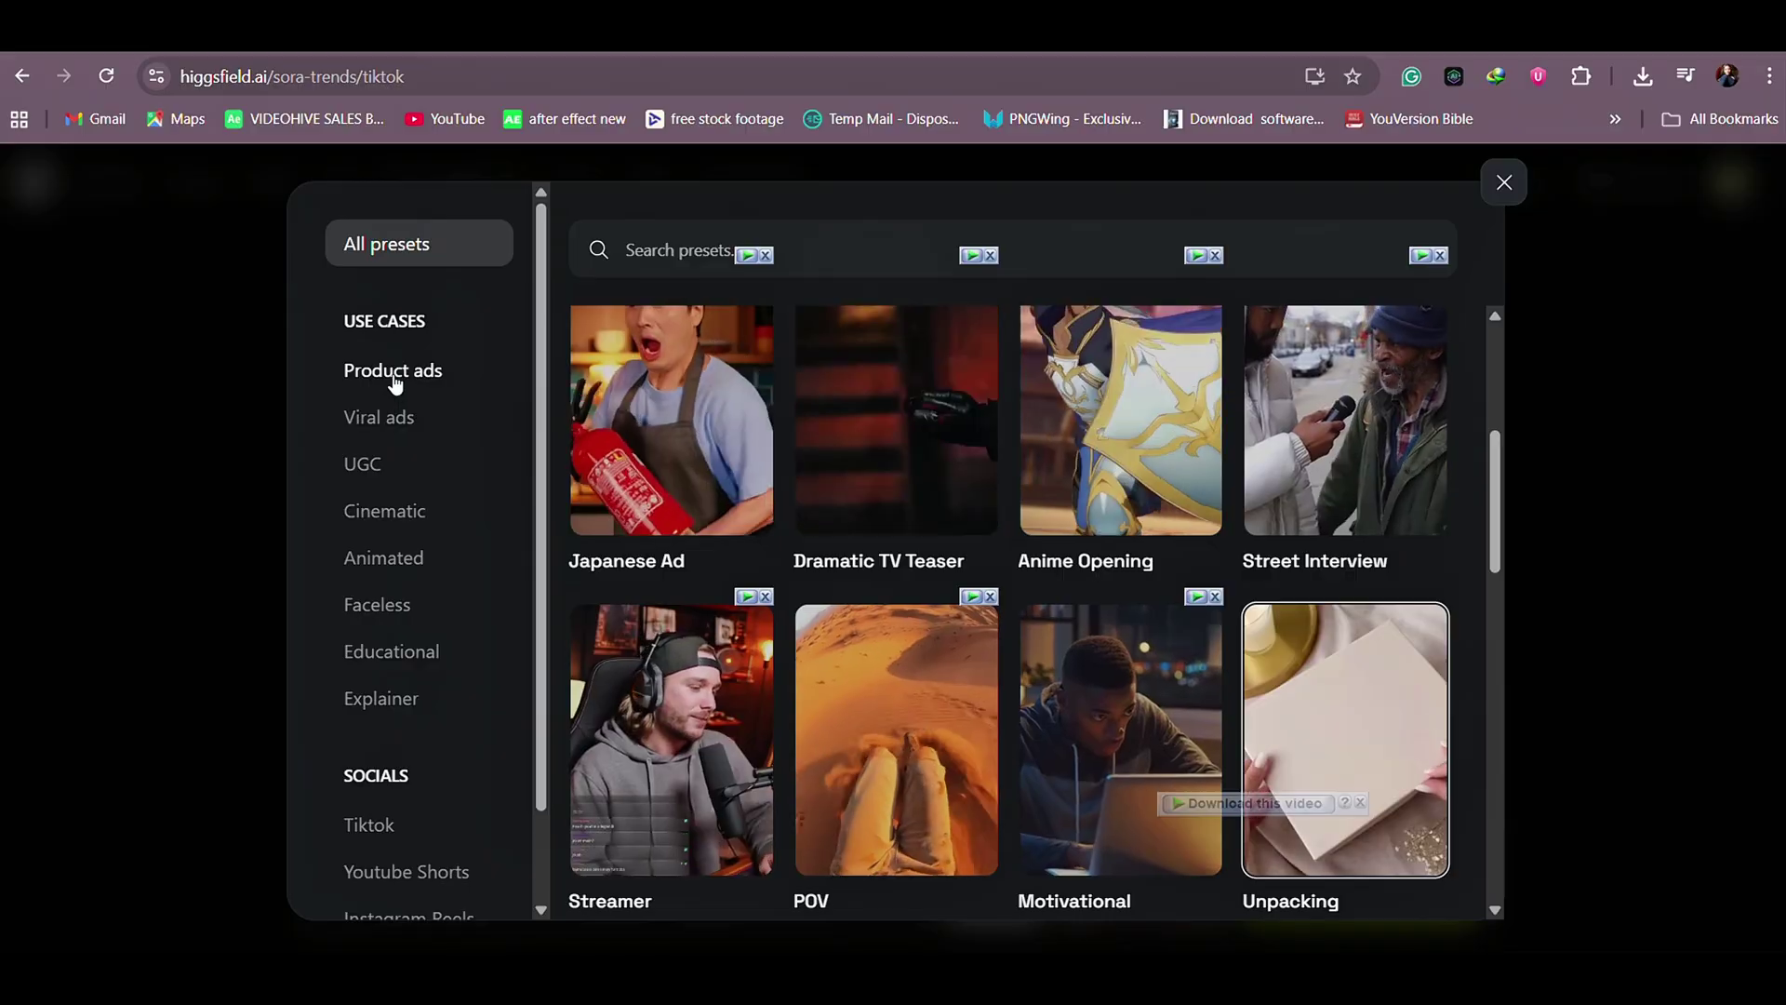
Browse the Product ads, Viral ads, UGC and Cinematic presets, then upload a product image.
left_click(395, 380)
left_click(398, 415)
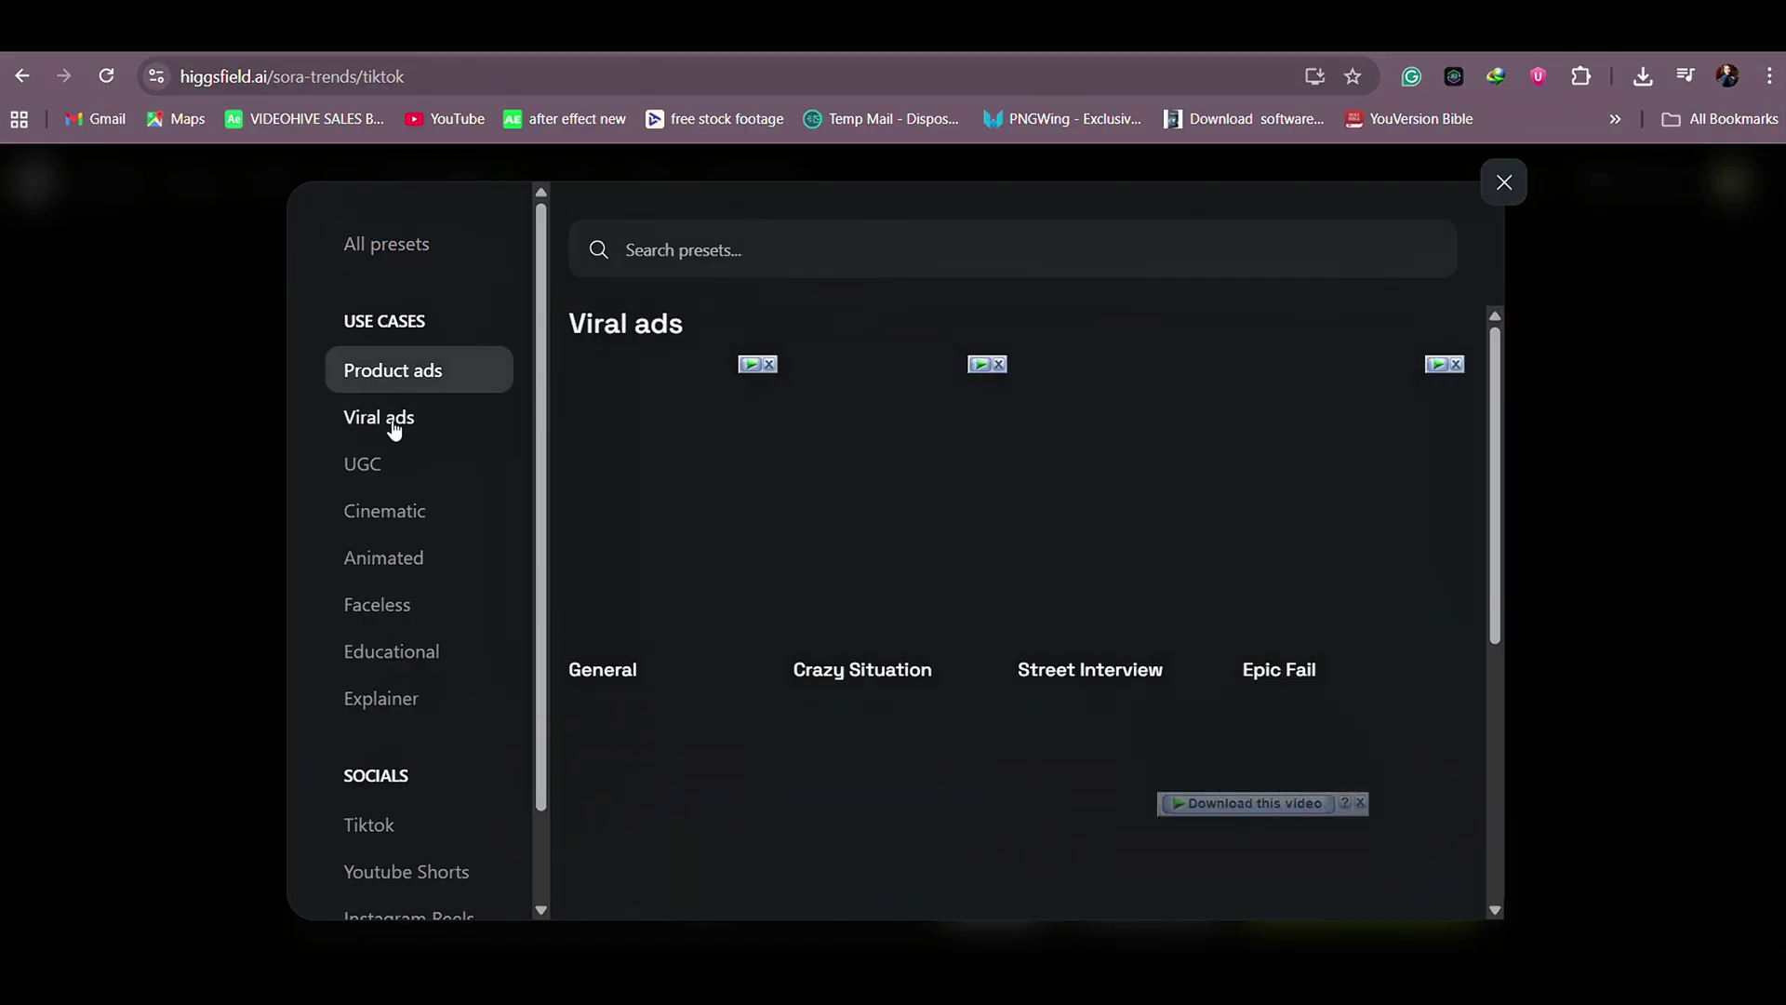
left_click(396, 465)
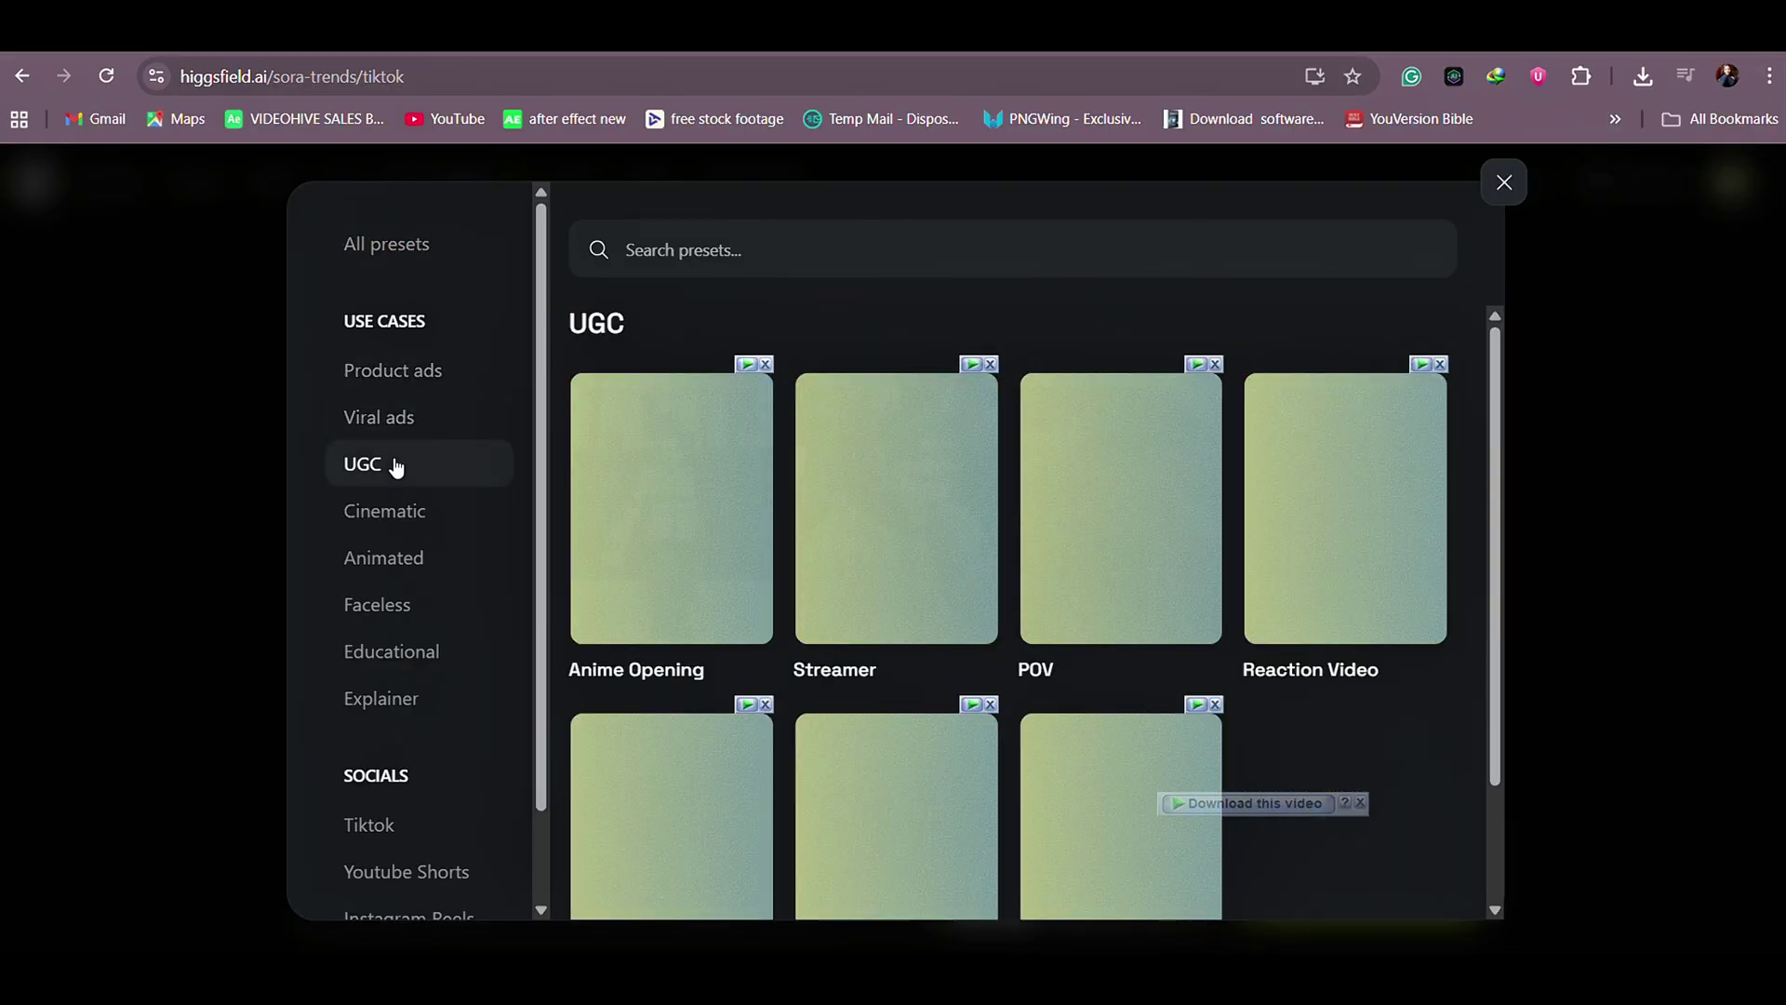
left_click(358, 513)
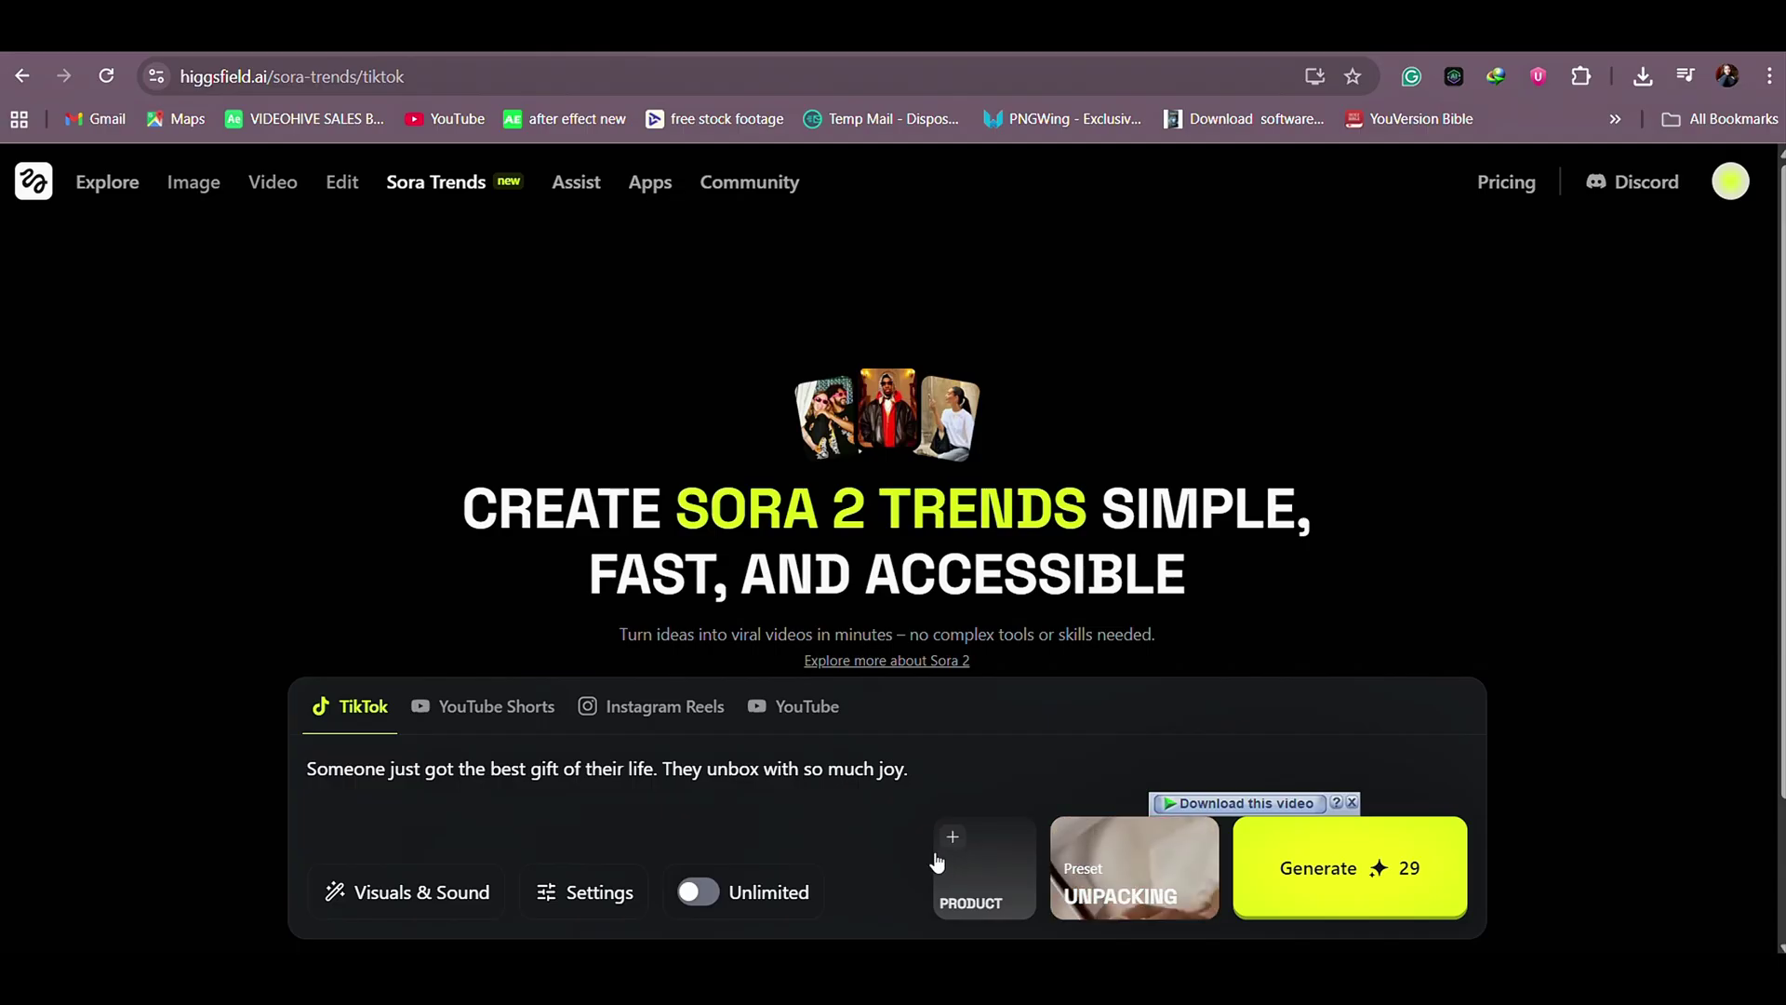
left_click(987, 875)
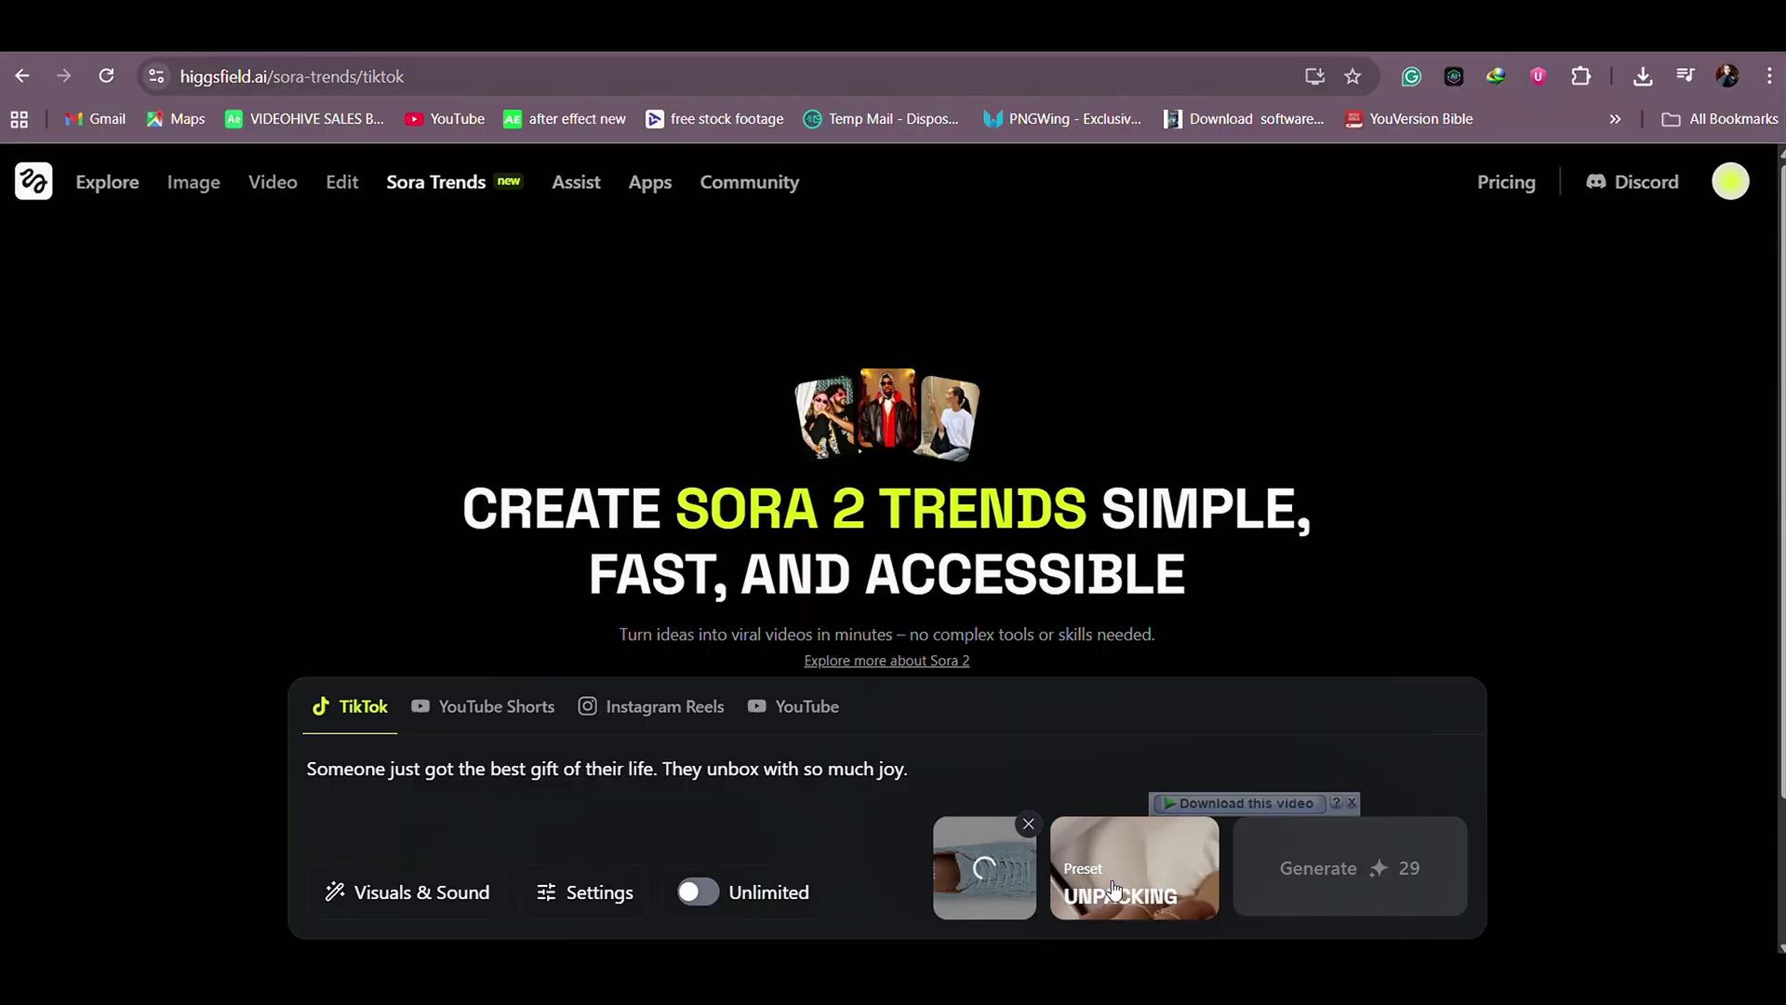
From the full preset list, choose Cinematic > Dramatic TV Teaser.
left_click(1115, 888)
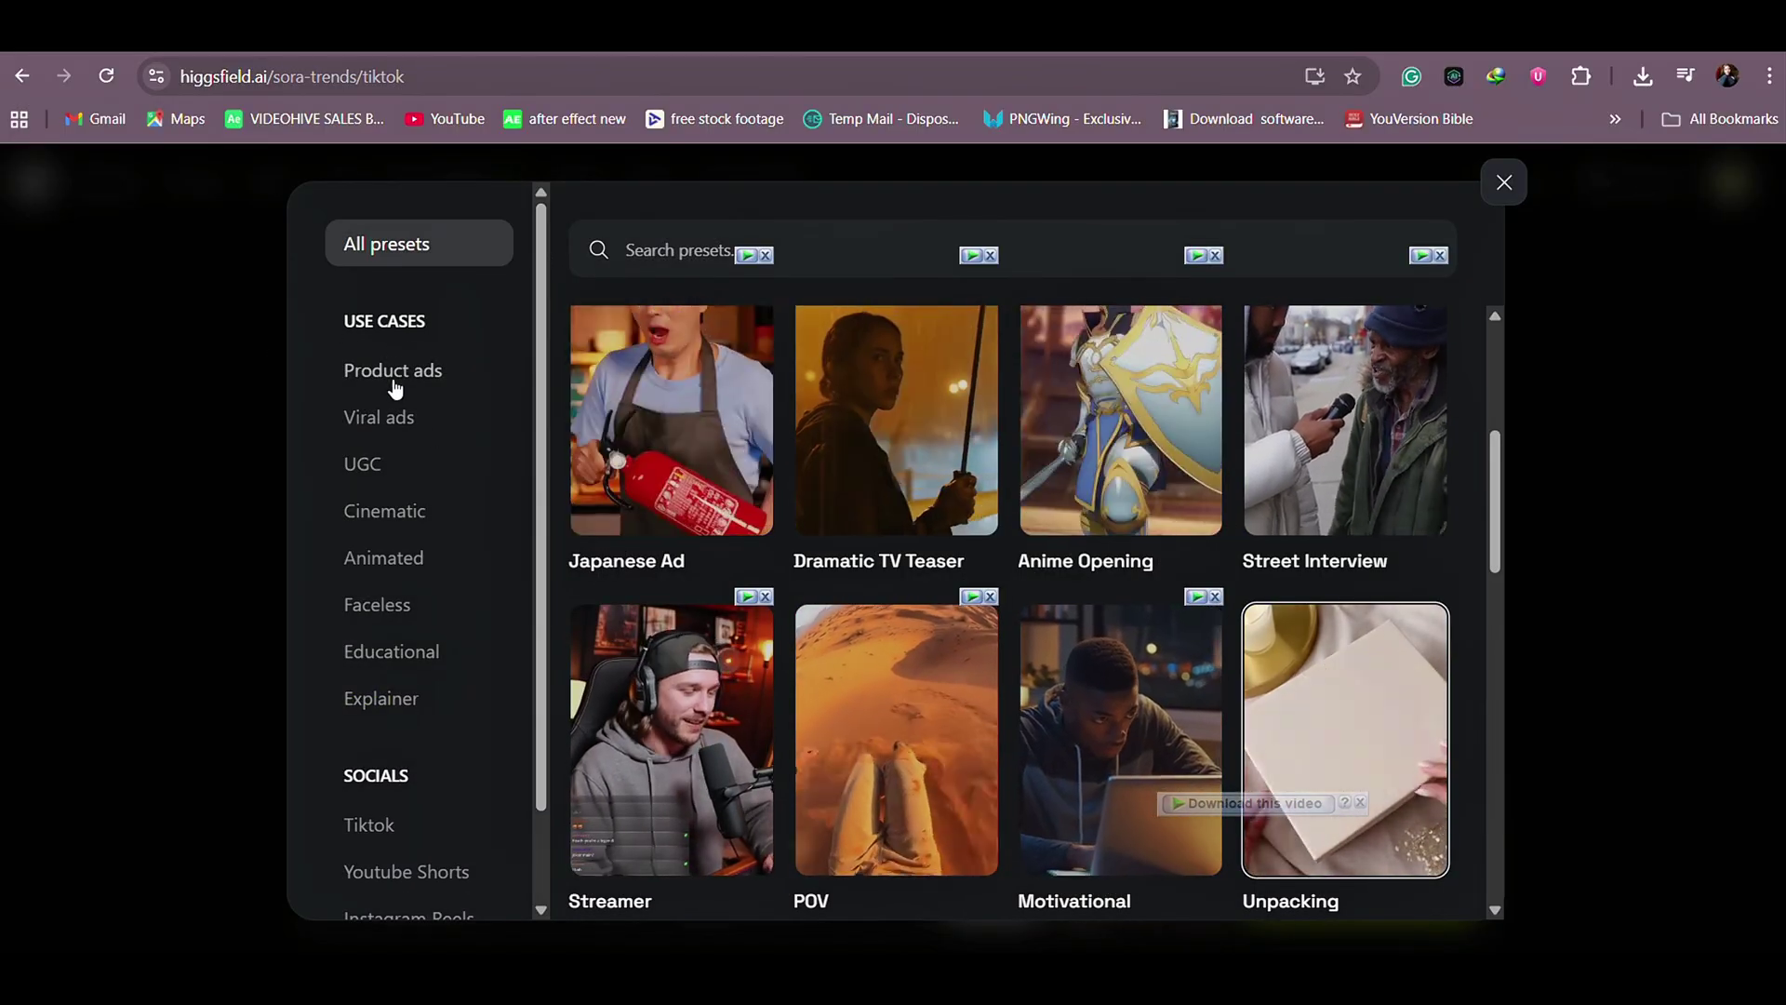
left_click(394, 380)
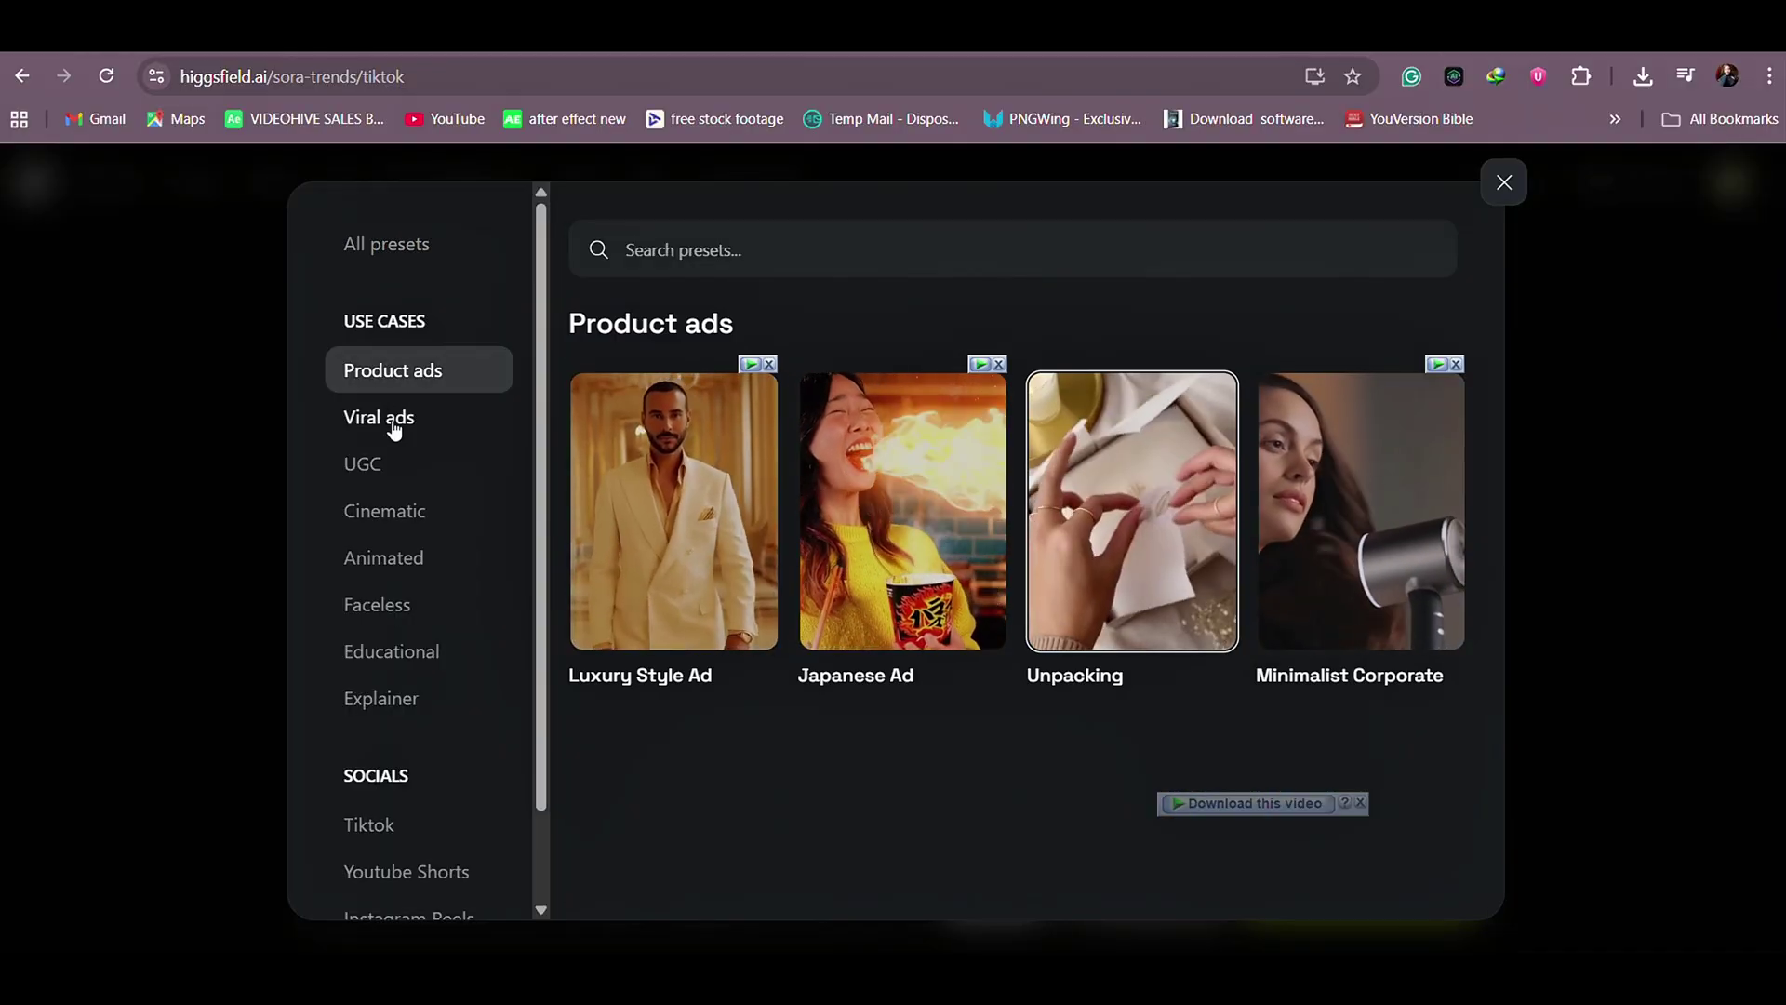
left_click(394, 424)
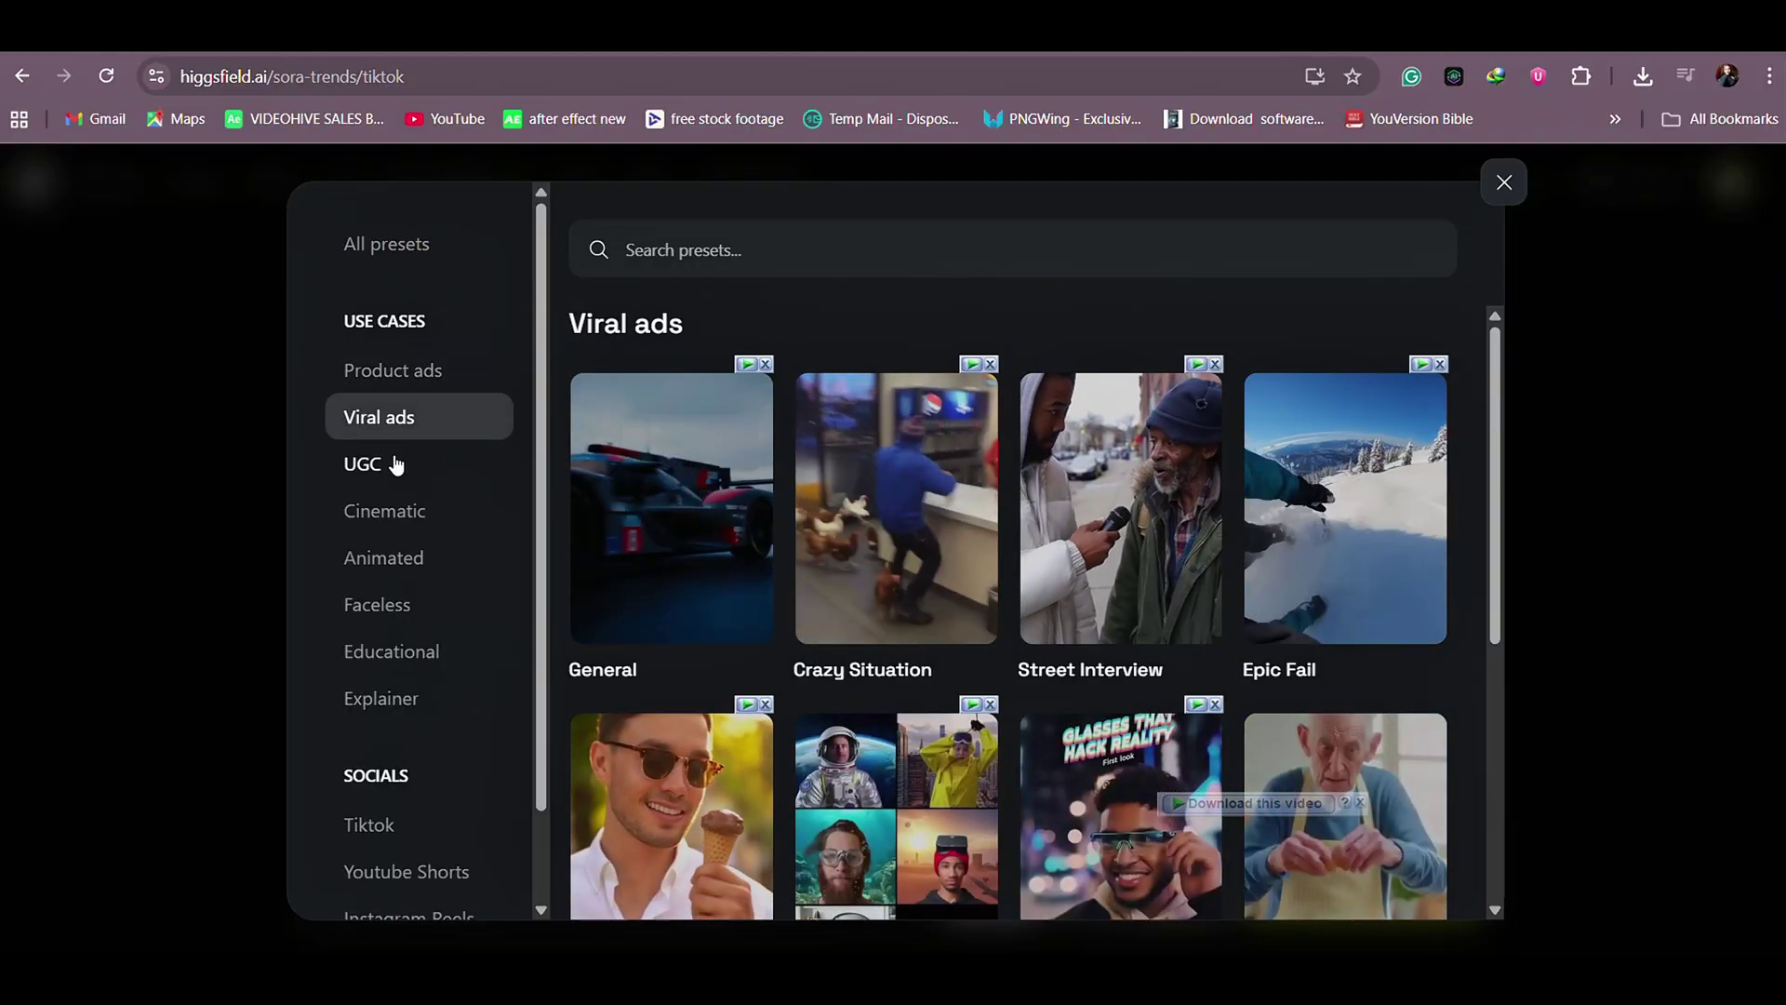
left_click(395, 465)
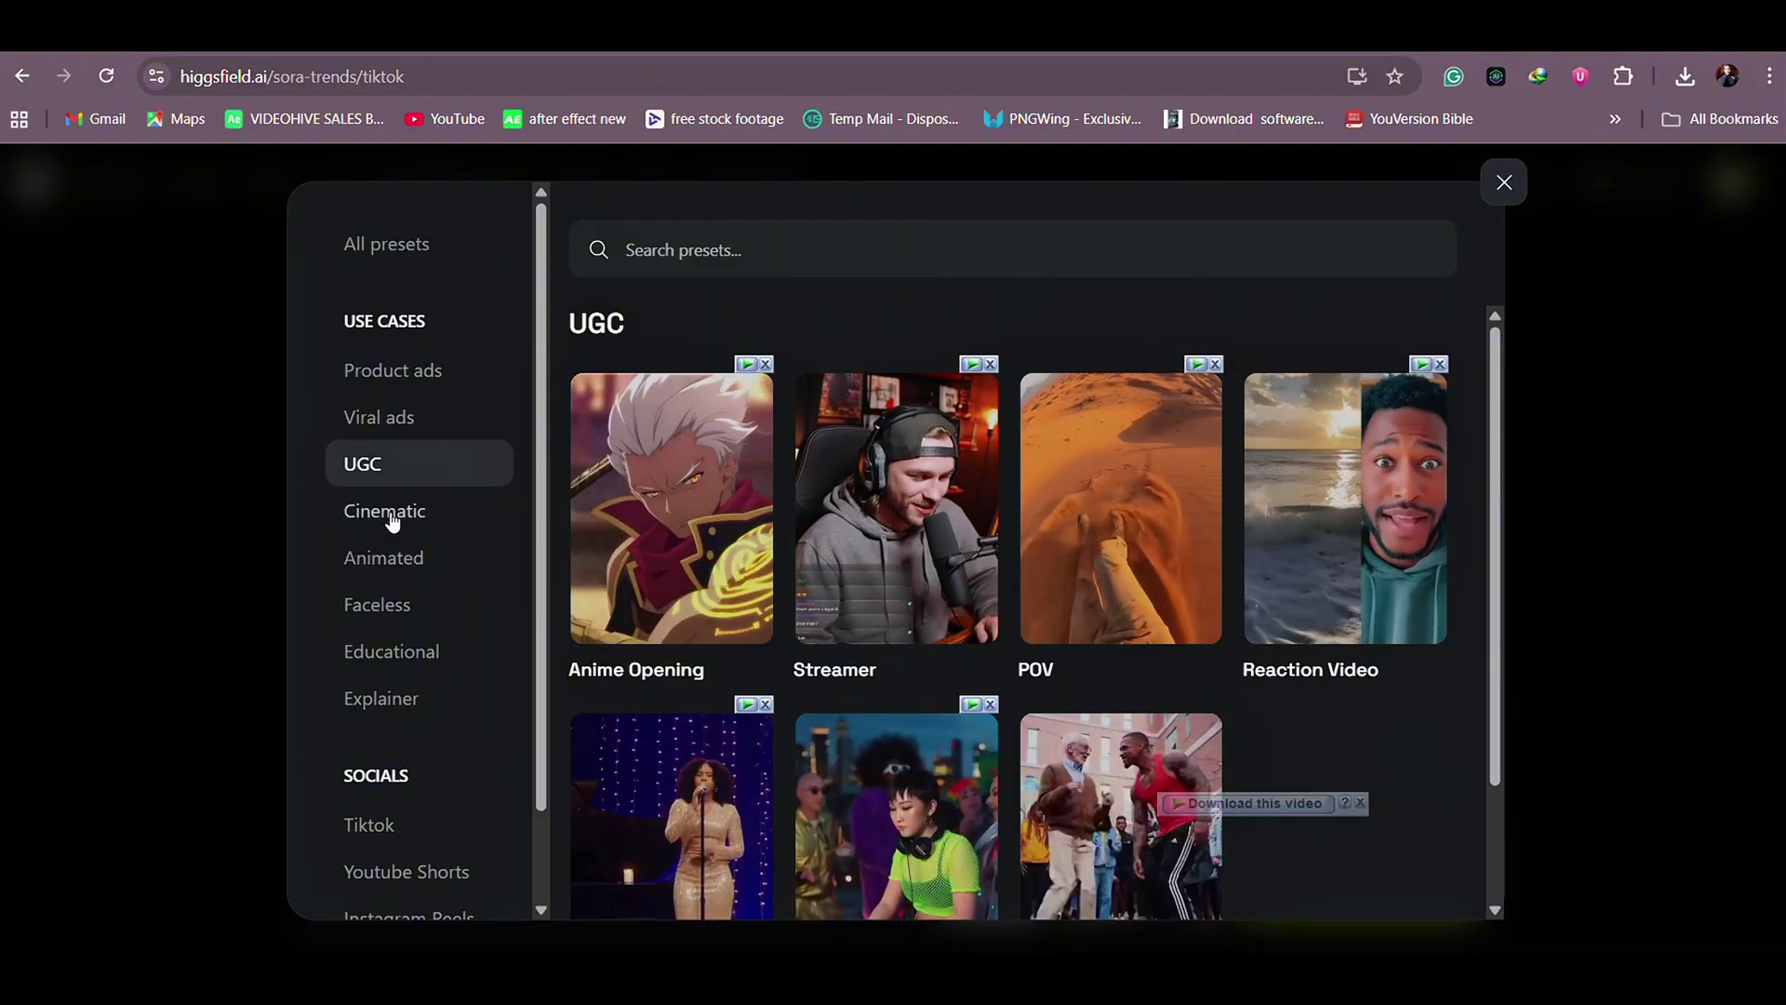
left_click(391, 519)
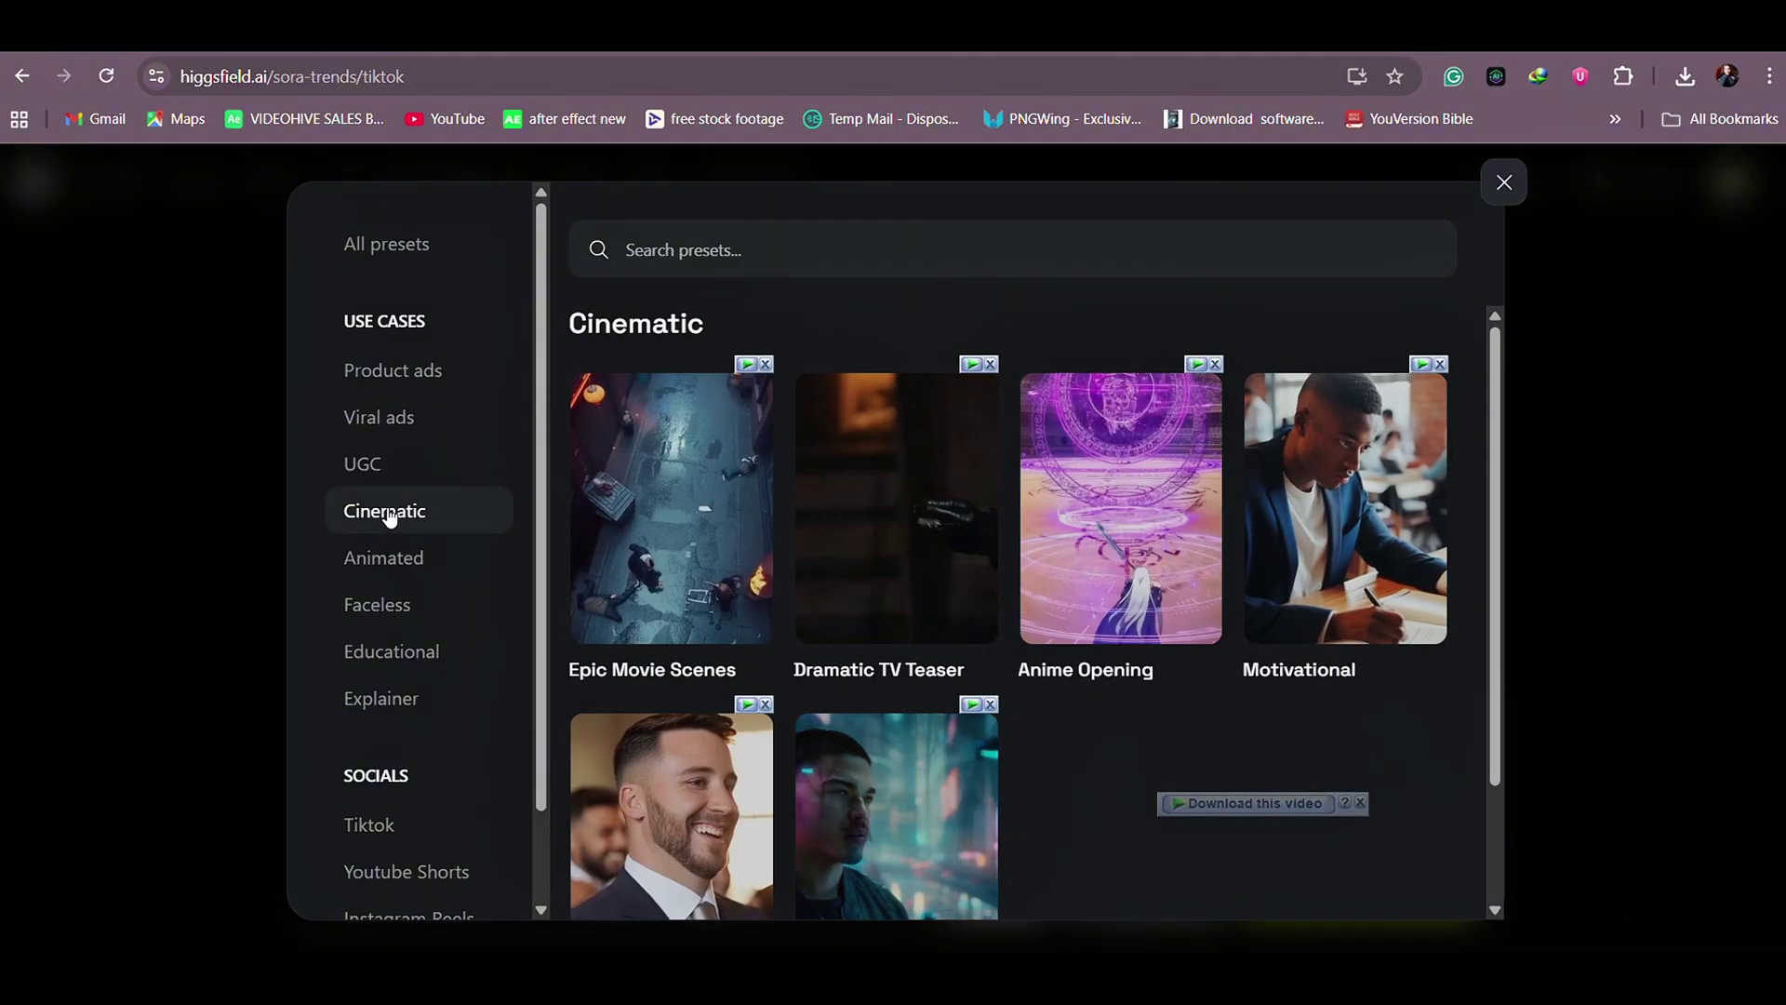
left_click(895, 506)
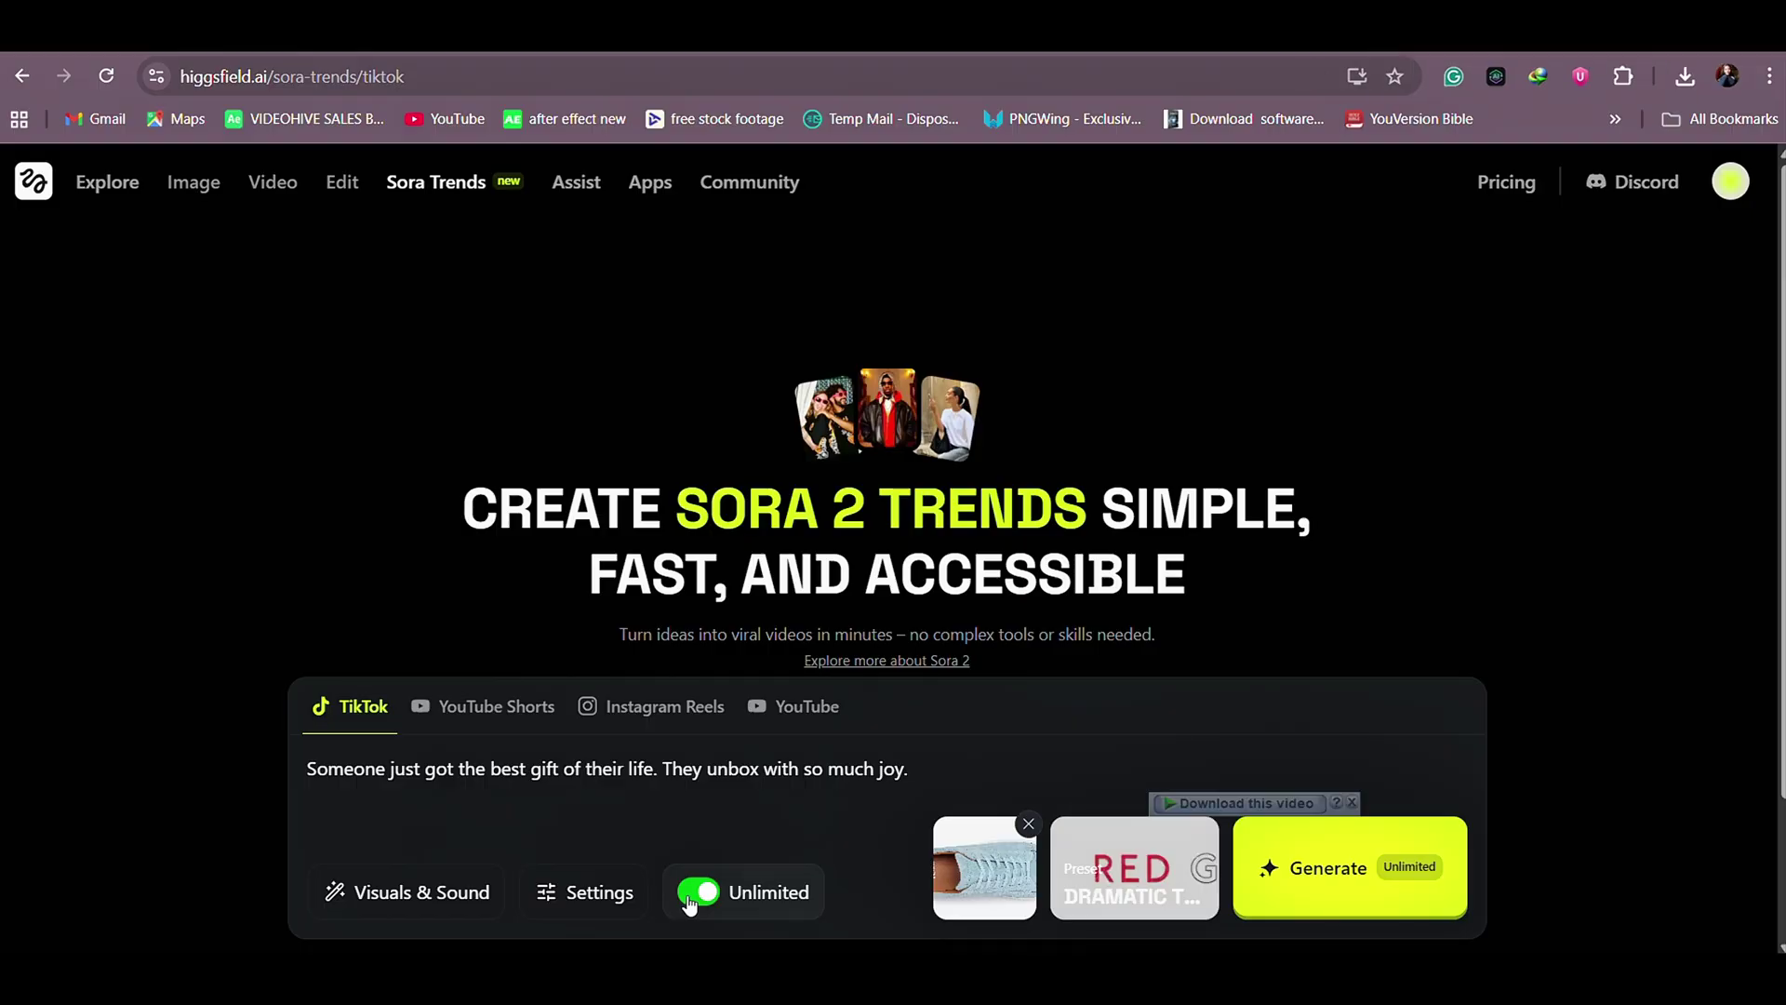
Start generating the Dramatic TV Teaser gift-unboxing video.
left_click(1405, 880)
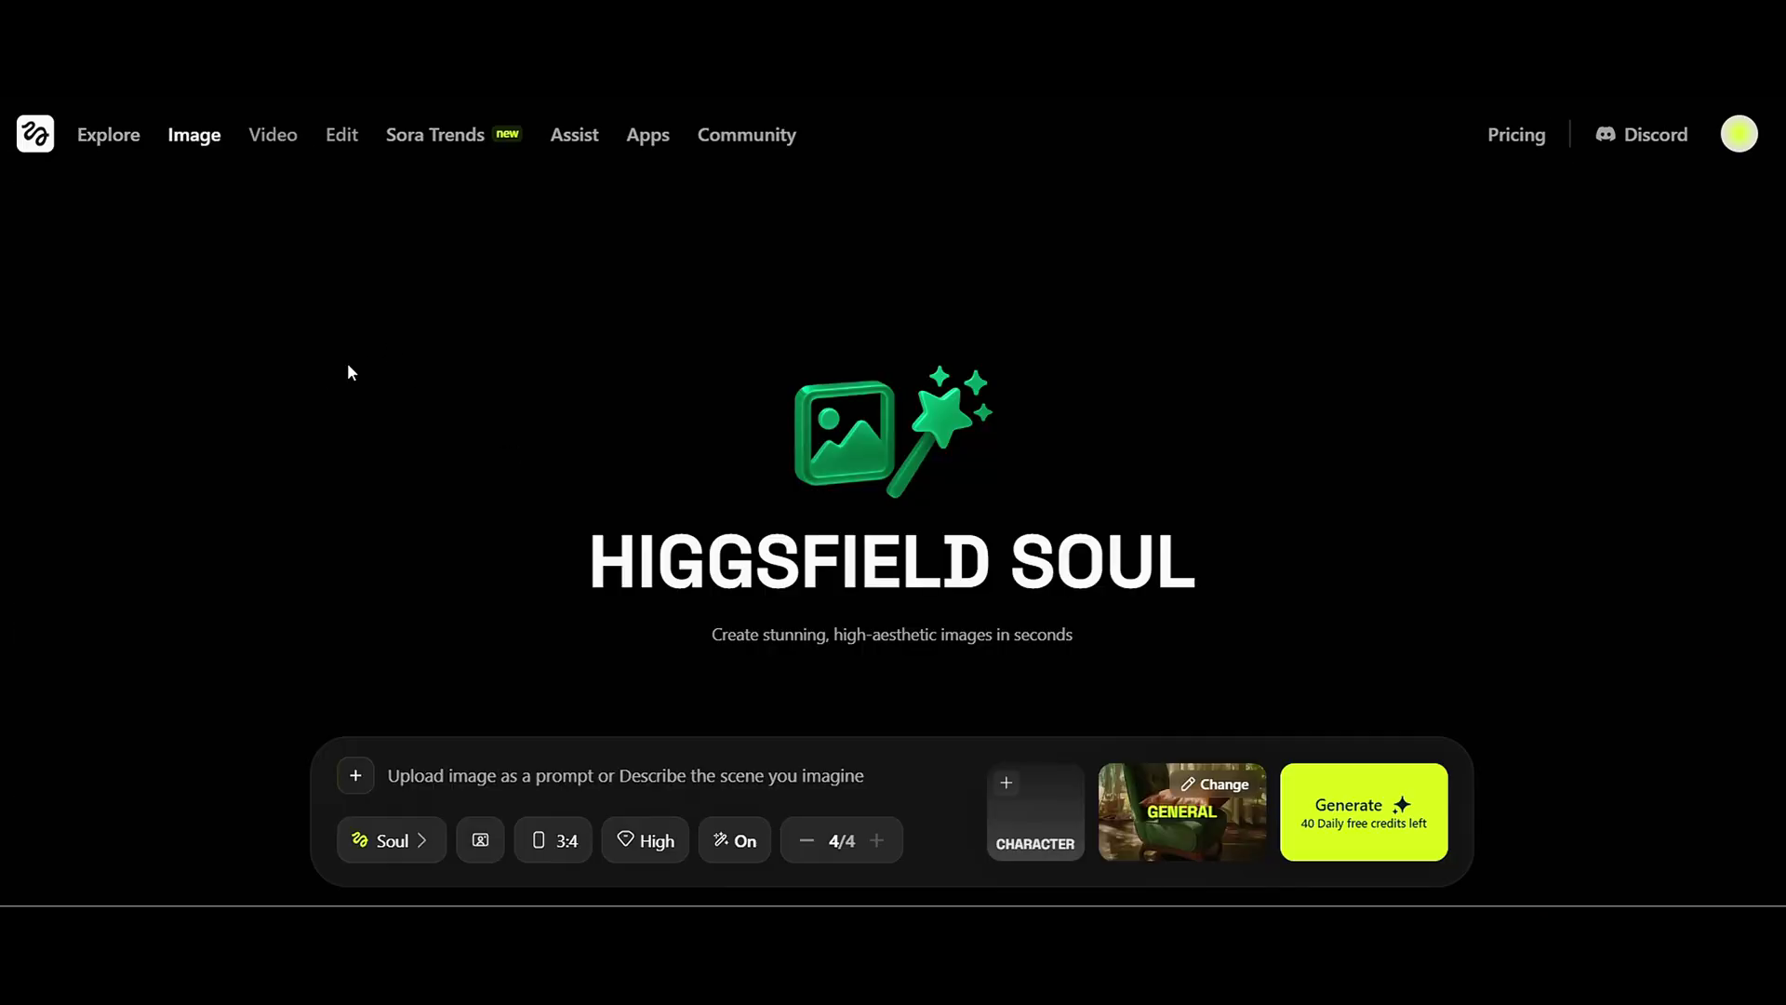
Open the Image menu's Higgsfield Soul page and dismiss the Photodump Studio popup.
mouse_move(193, 135)
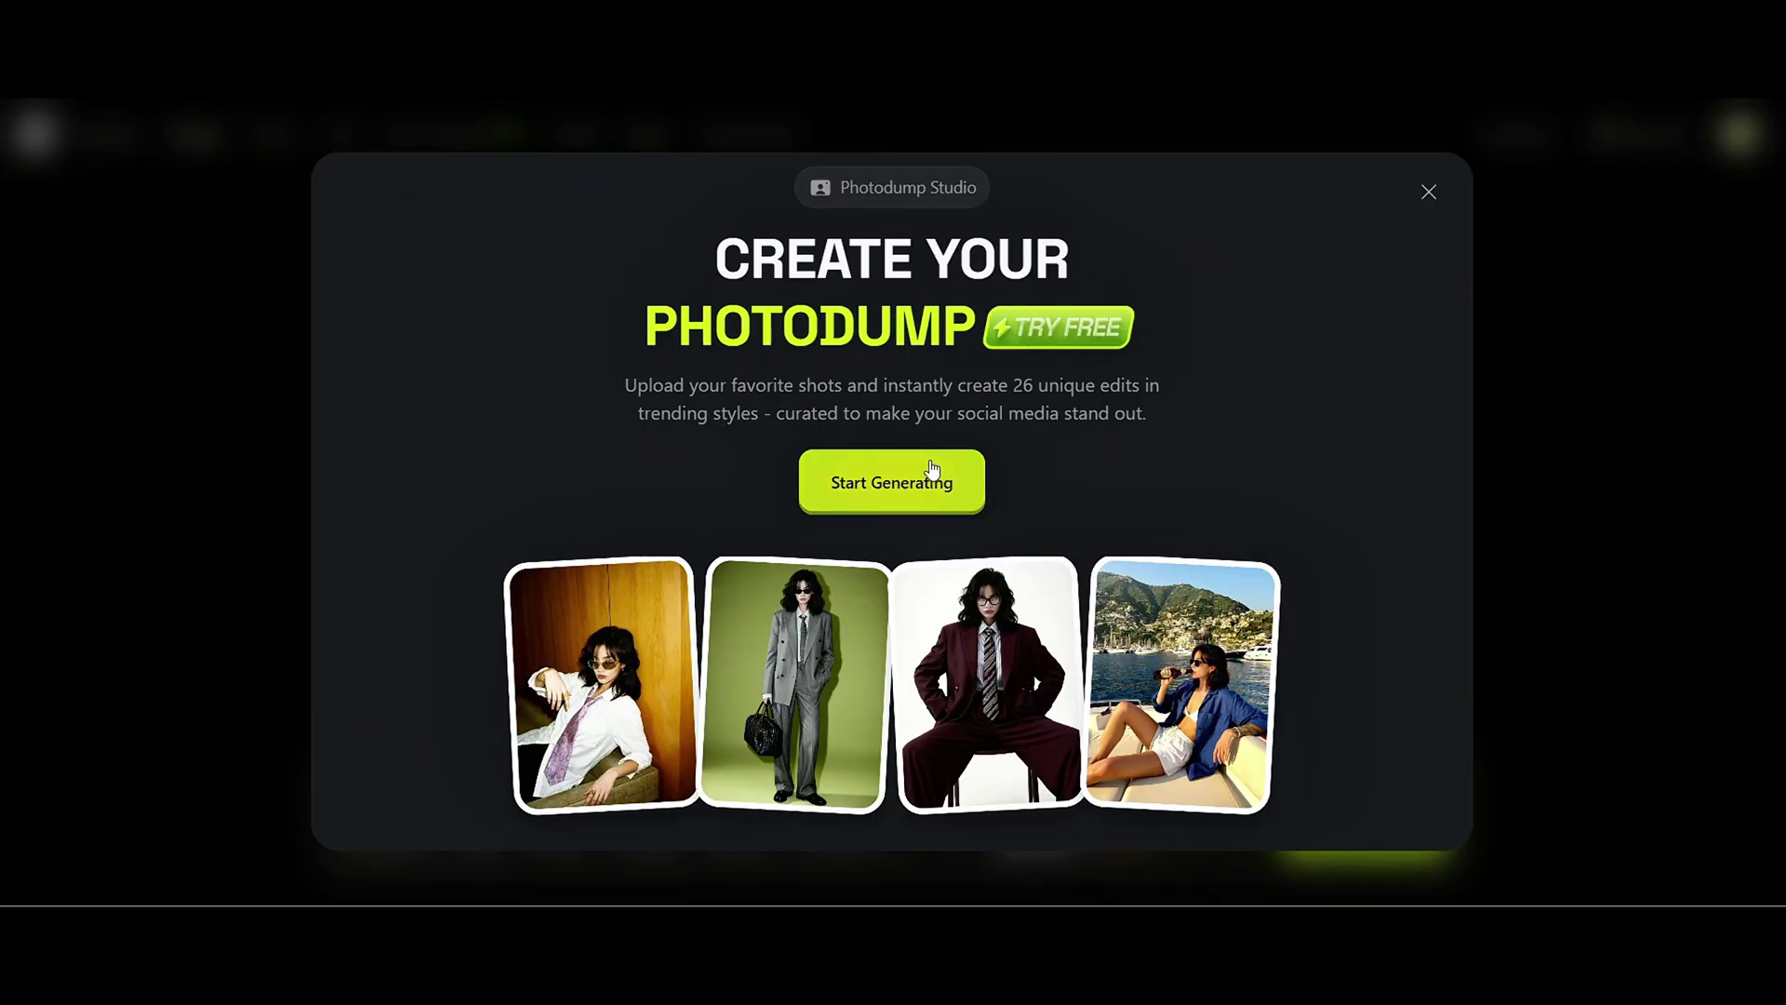
left_click(1427, 192)
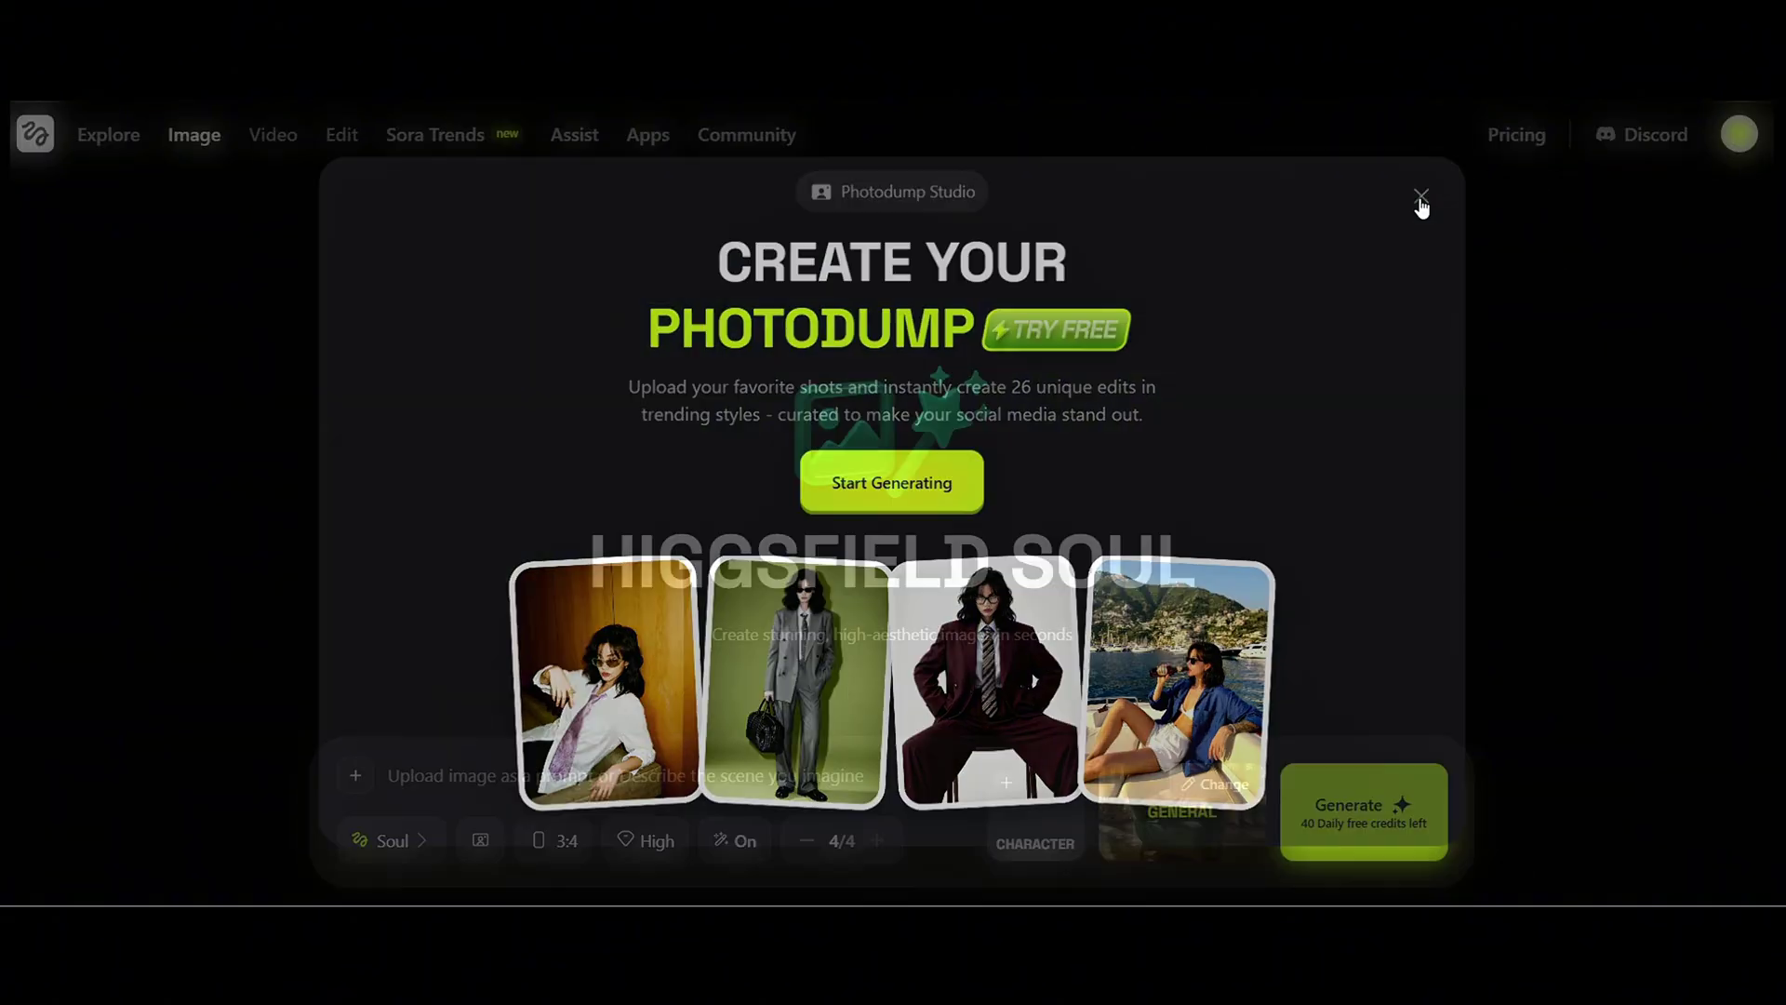
mouse_move(195, 144)
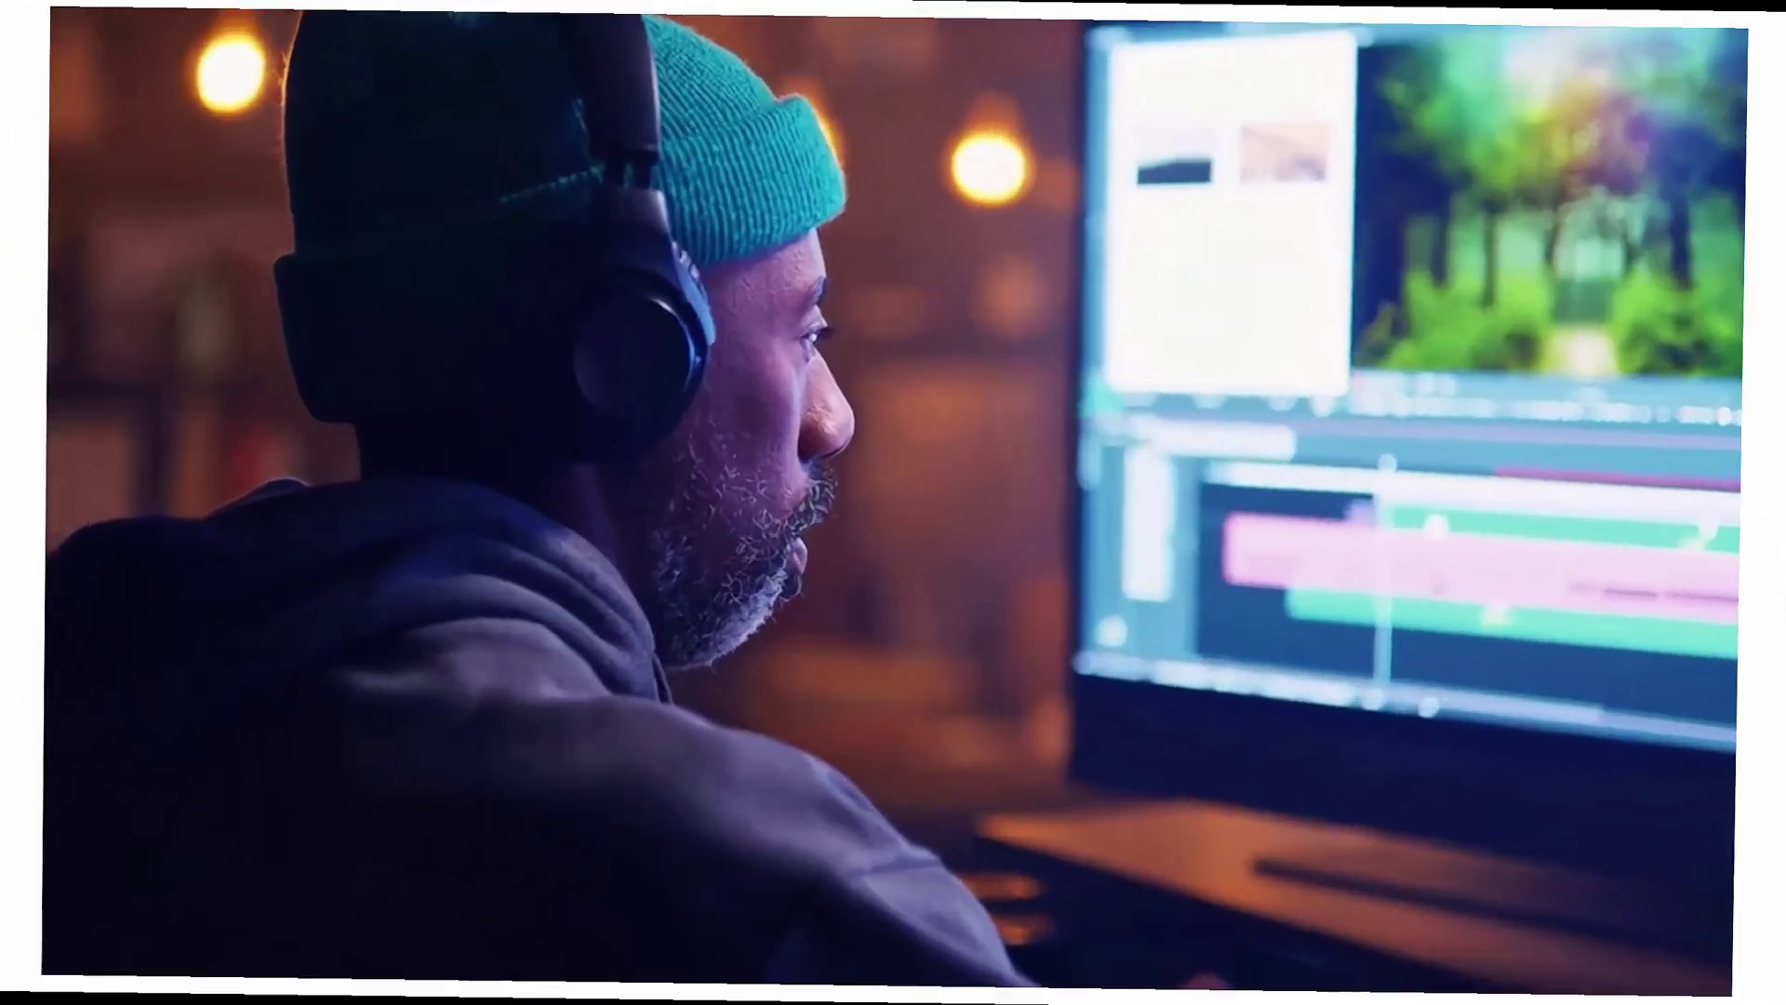